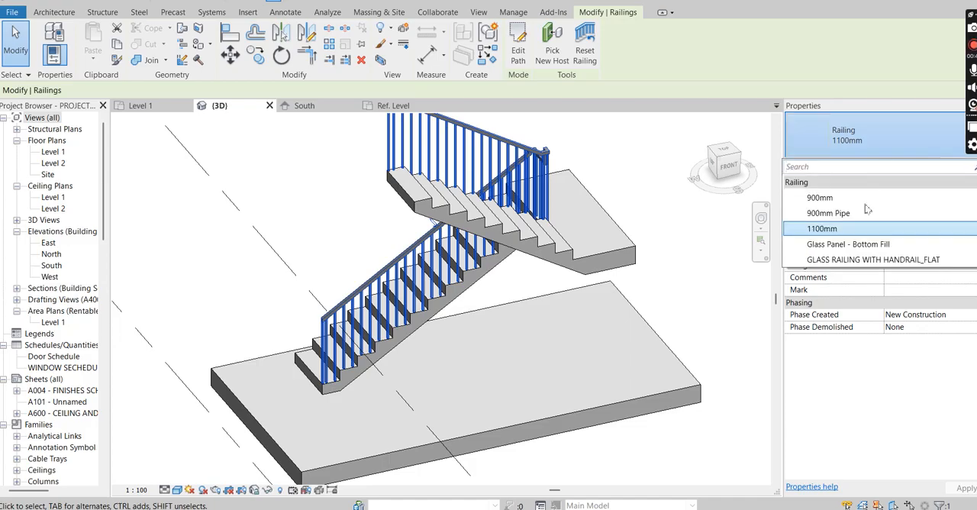
Step: Change the selected stair railing to the 900mm Pipe type
left_click(826, 215)
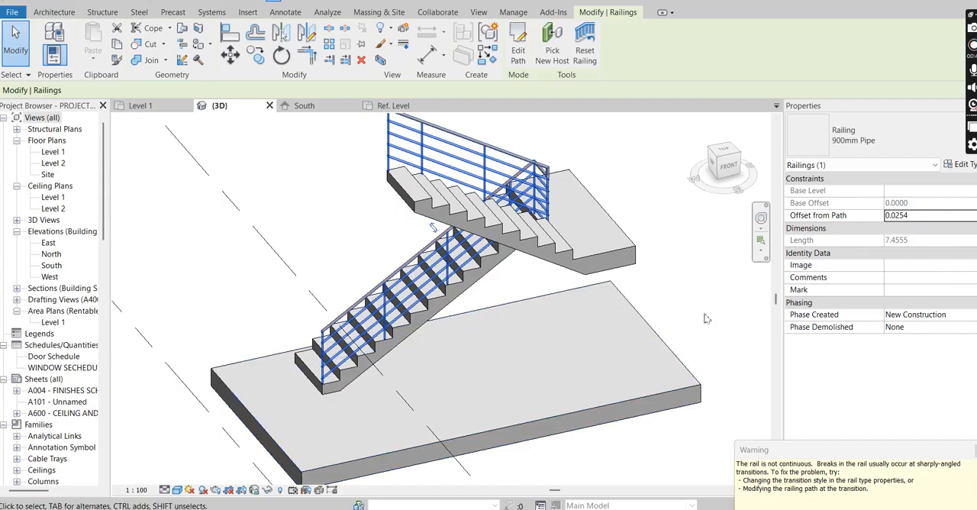
key("Escape")
scroll(402, 280, "up", 3)
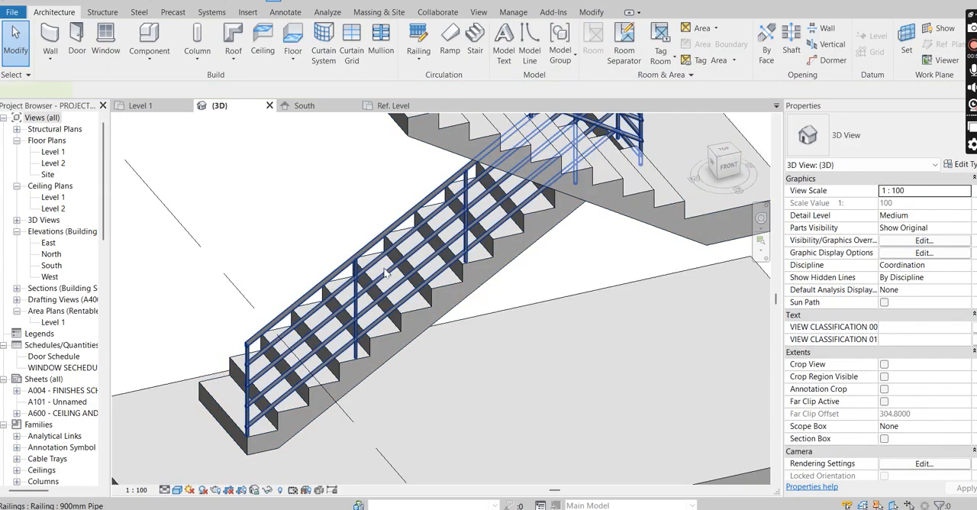
Step: Try the 900mm and Glass Panel - Bottom Fill types on the stair railing
left_click(389, 273)
left_click(905, 148)
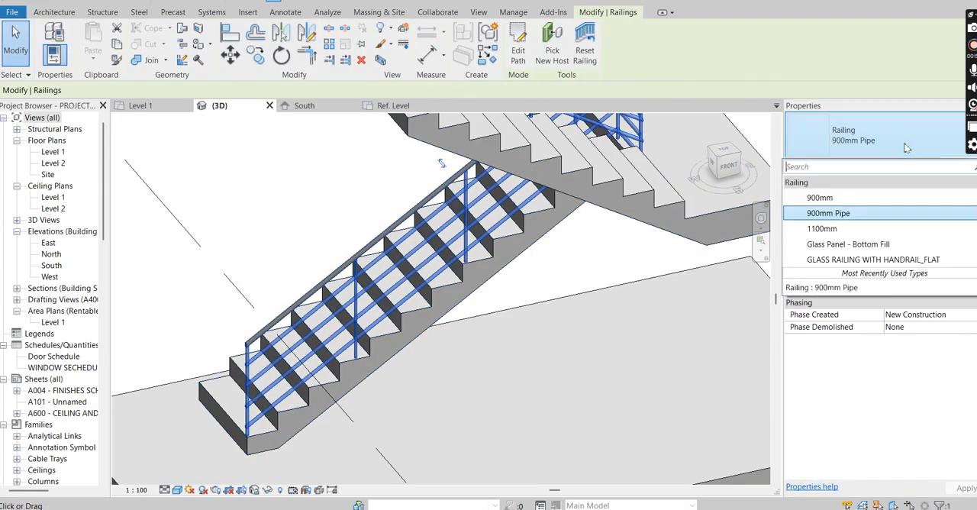
left_click(820, 198)
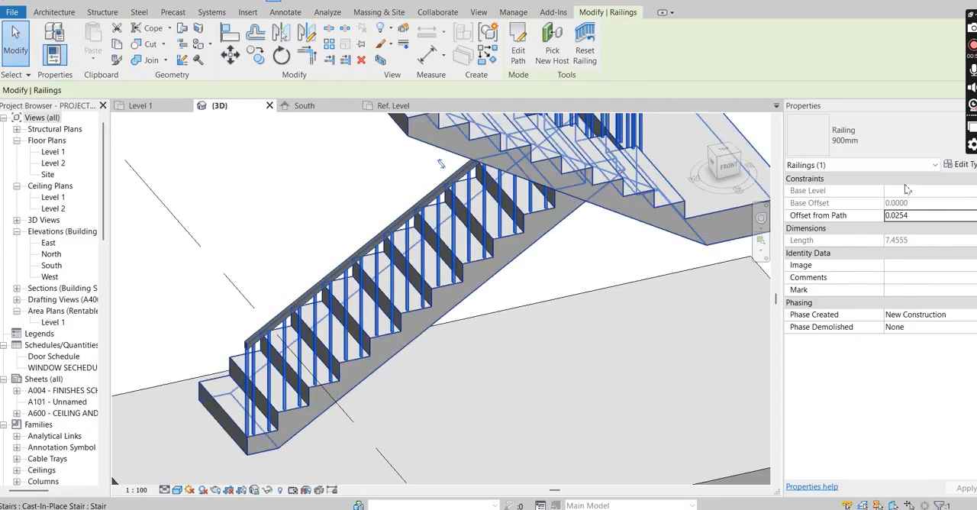
left_click(900, 145)
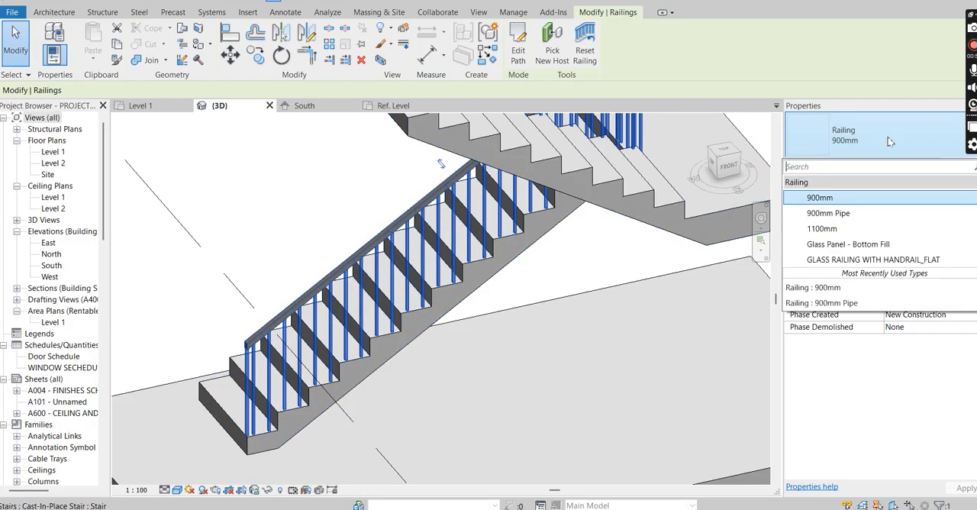
left_click(840, 246)
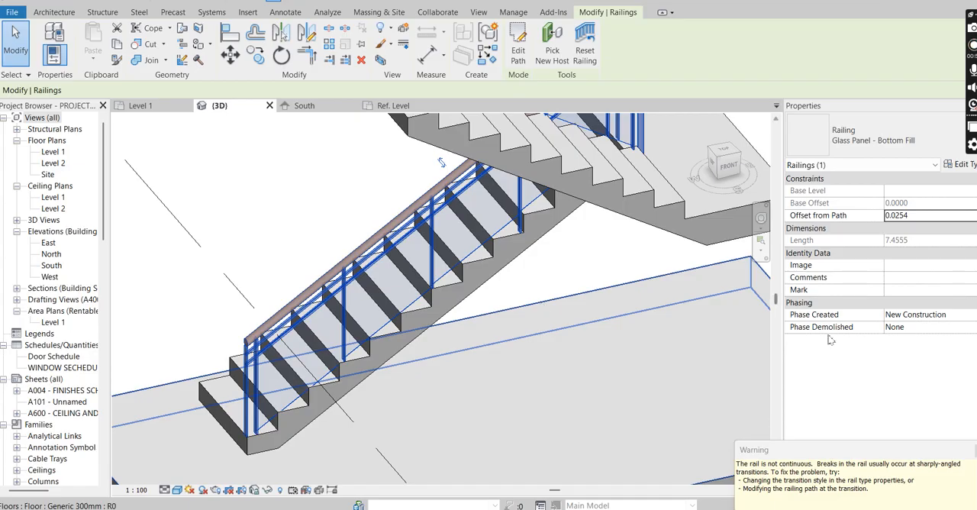
Step: Switch the stair railing back to the 900mm Pipe type and deselect it
left_click(892, 145)
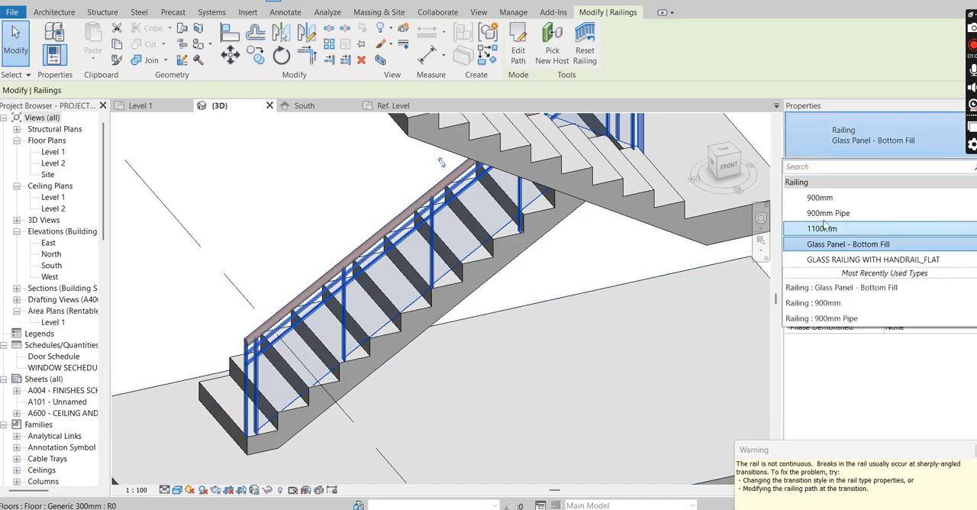
left_click(824, 214)
scroll(299, 412, "up", 2)
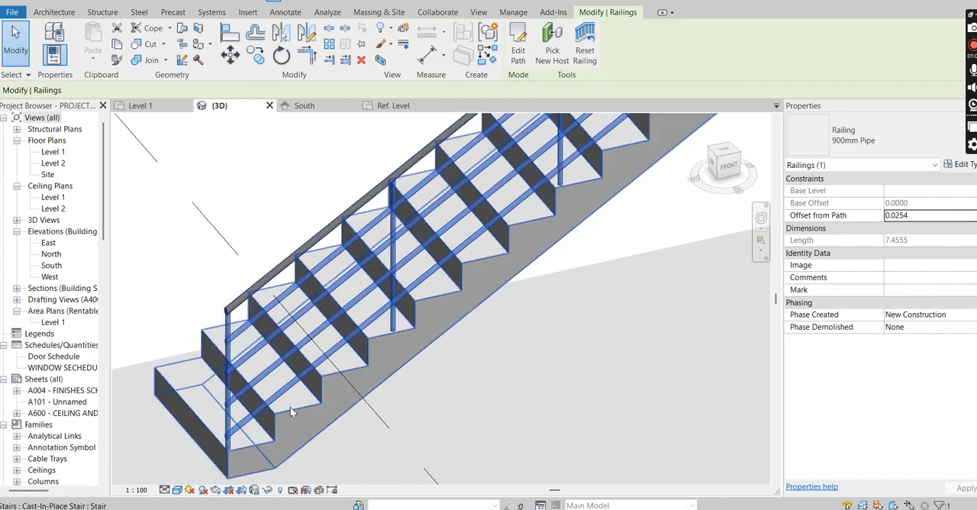
key("Escape")
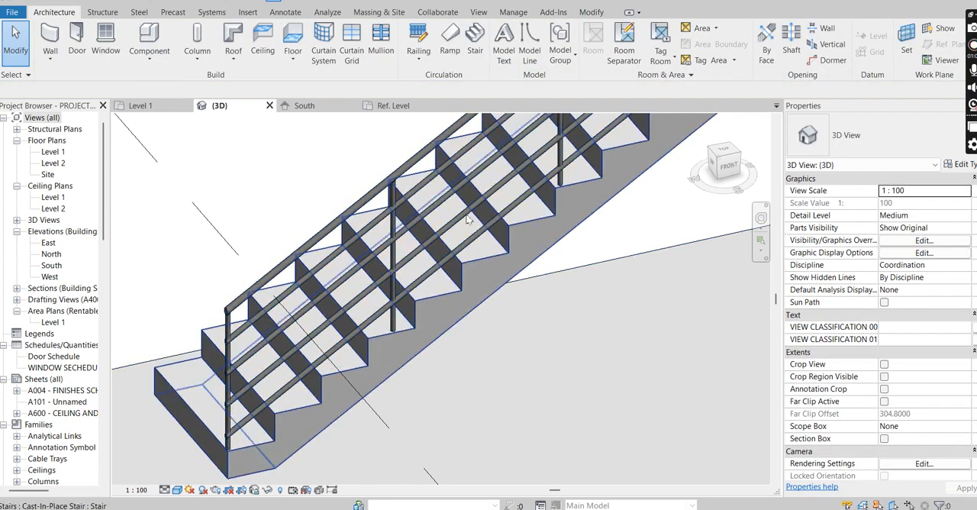
scroll(391, 307, "down", 1)
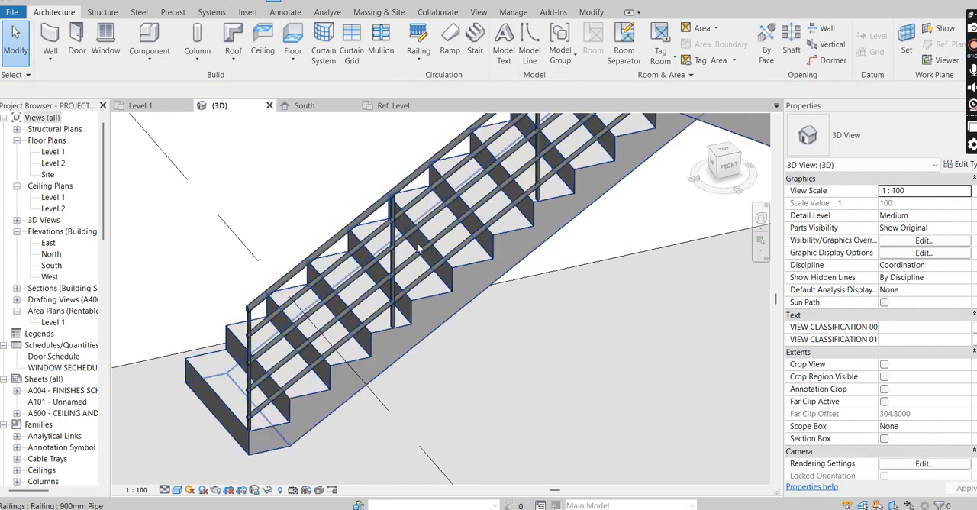
middle_click_drag(326, 366, 341, 347)
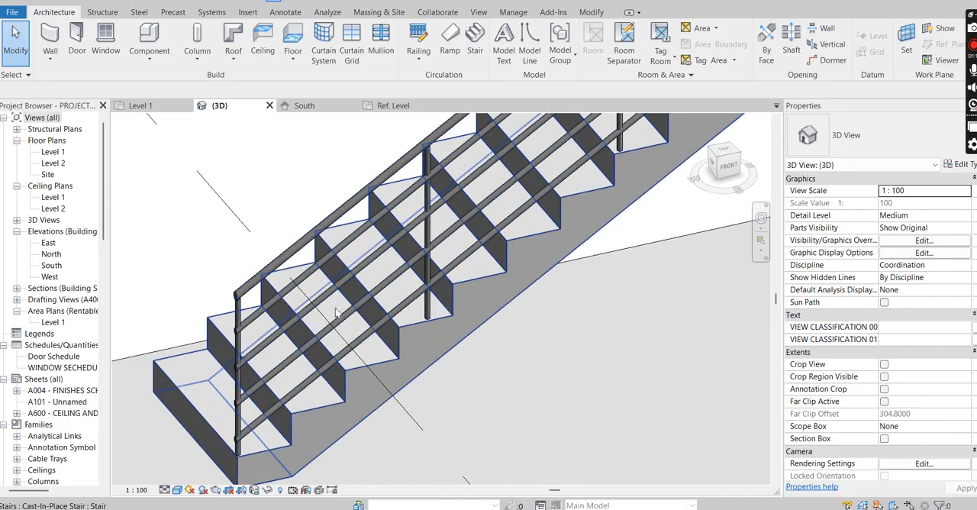
left_click(302, 266)
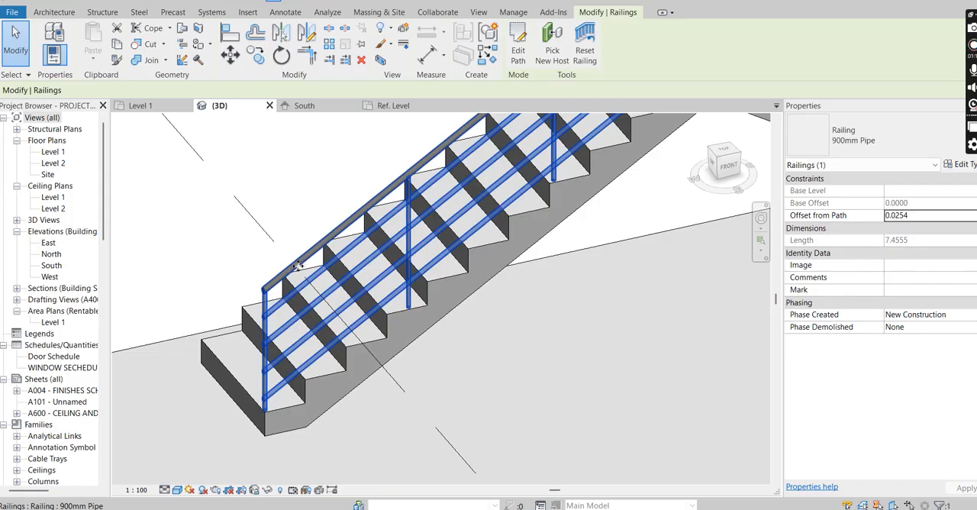
key("Escape")
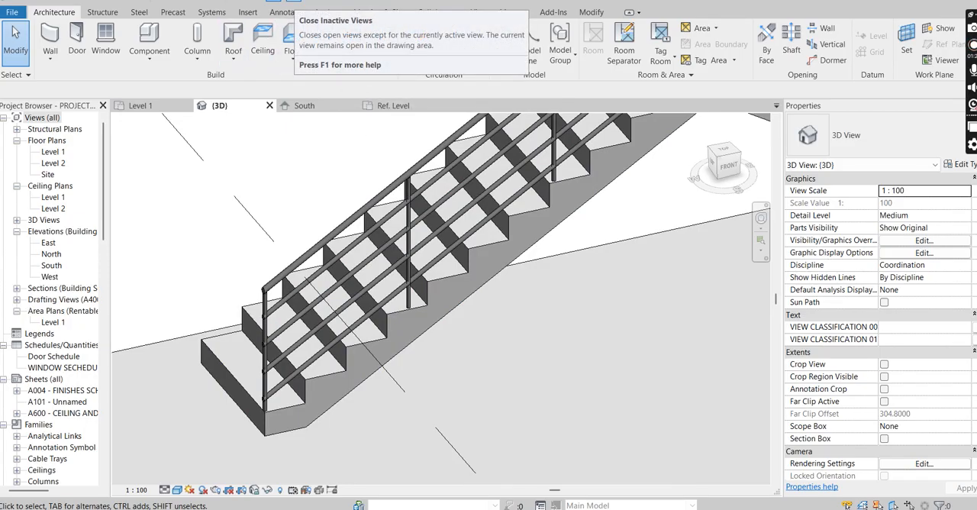
Step: Close the inactive views and load the glass rail profile family from its Ref. Level view into the project
left_click(294, 2)
left_click(243, 107)
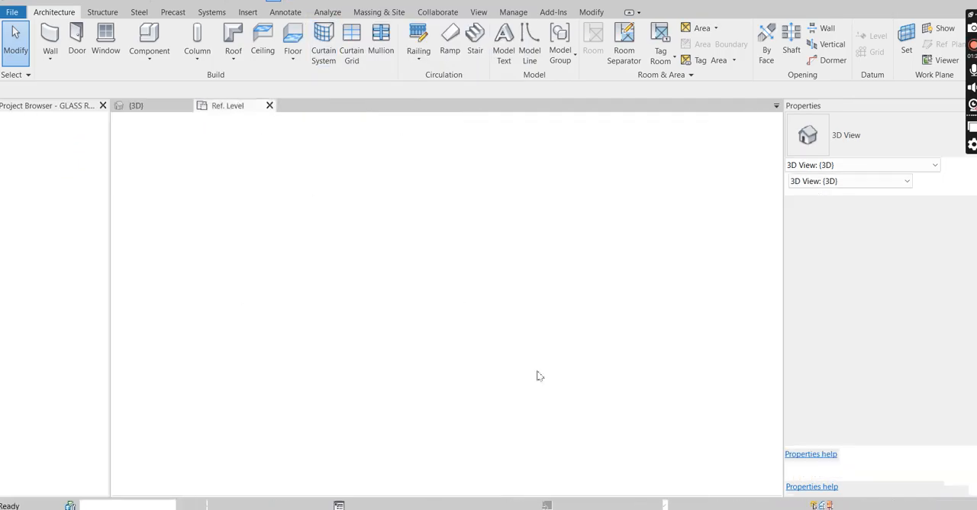
scroll(423, 397, "up", 1)
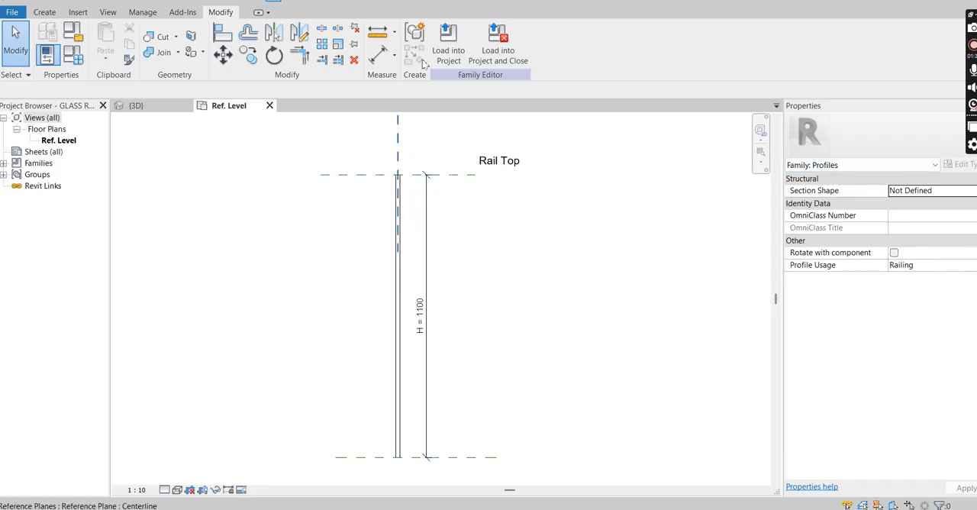
left_click(451, 53)
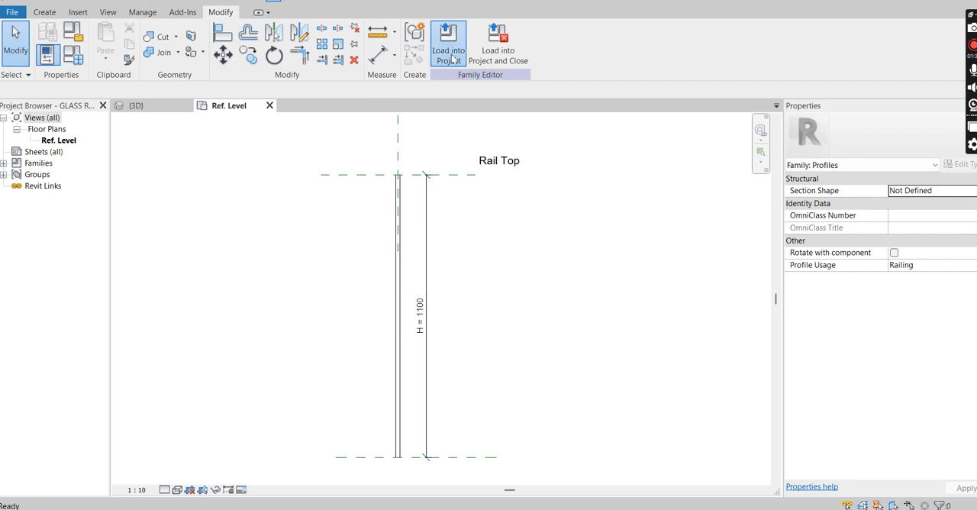
Step: In the rail structure of the stair railing's 900mm Pipe type, set Rail 3's profile to GLASS RAIL : GLASS RAIL
scroll(335, 259, "up", 2)
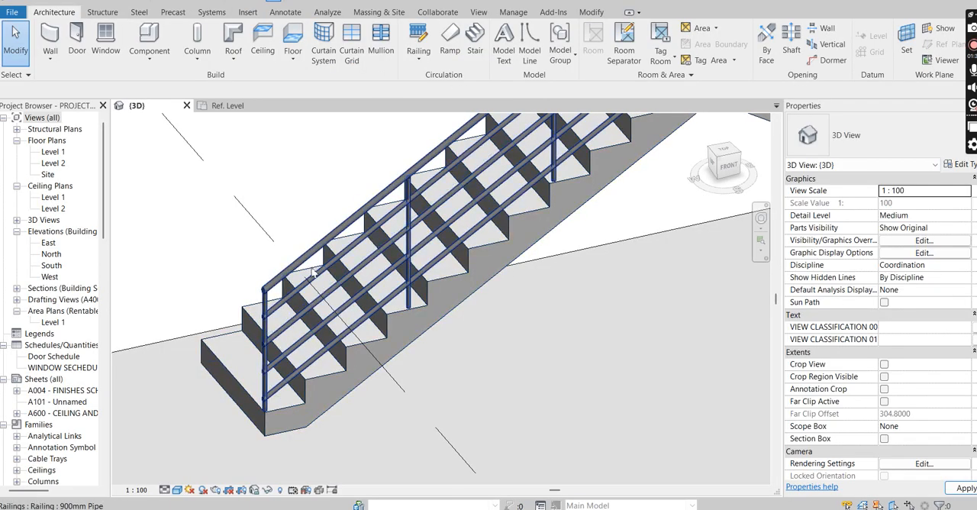
left_click(379, 247)
scroll(408, 252, "down", 1)
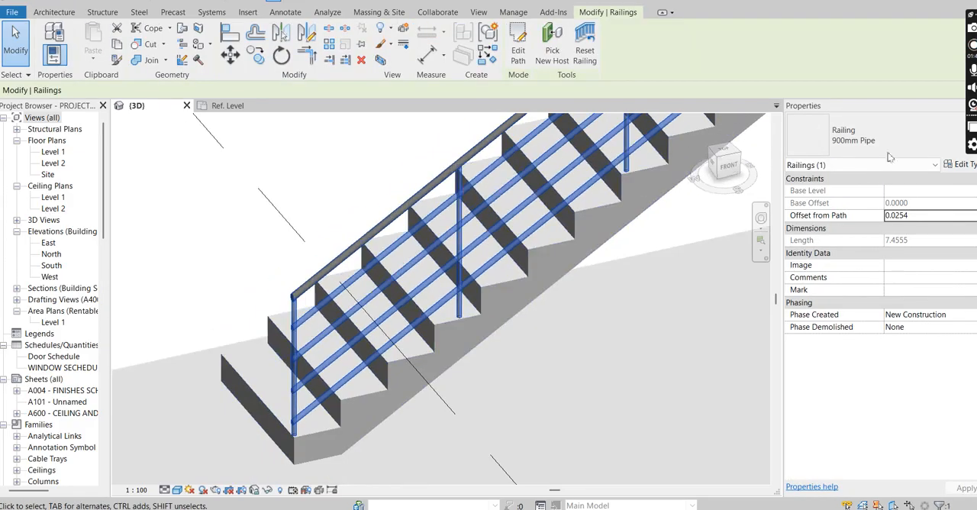
left_click(963, 165)
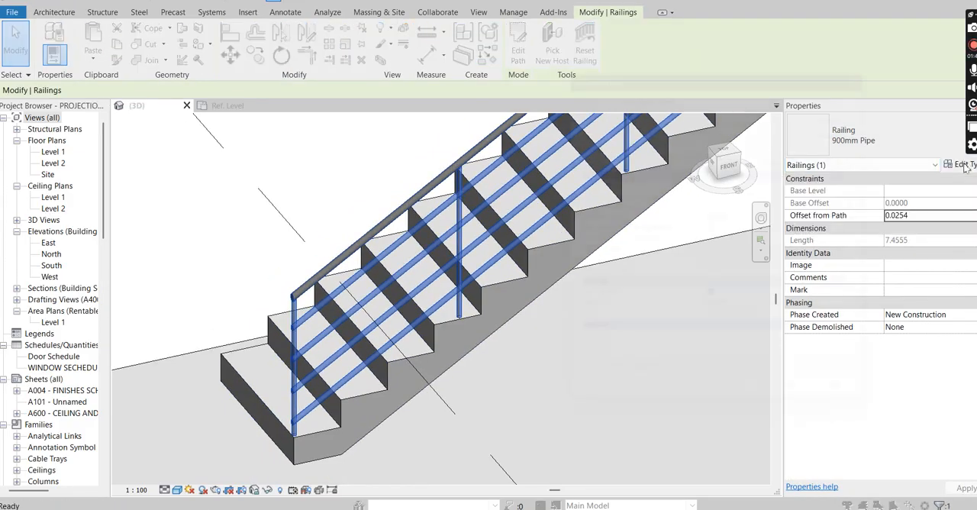
left_click(790, 192)
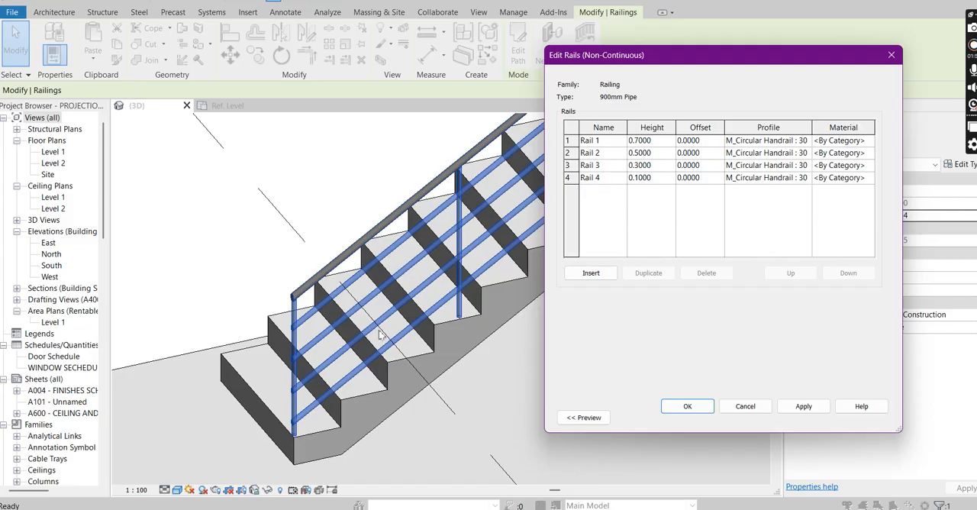
left_click(807, 166)
left_click(806, 165)
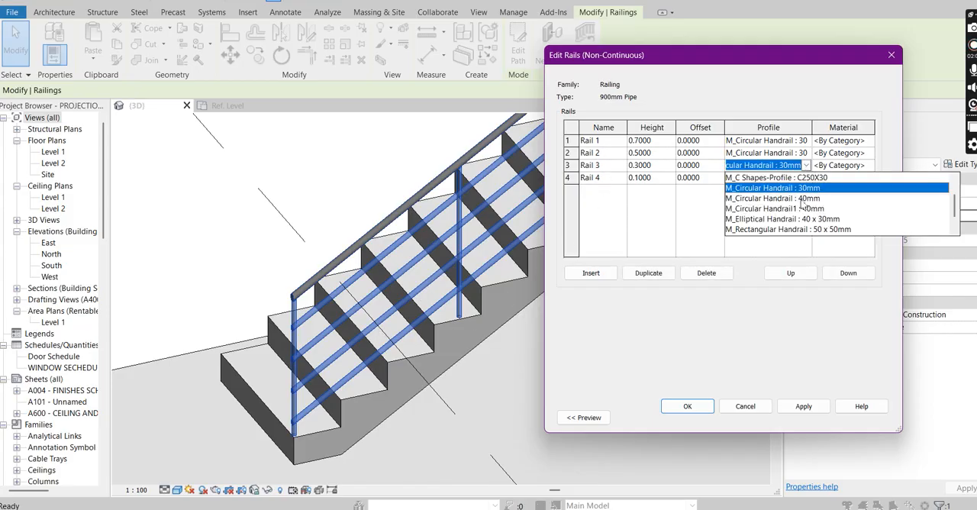
left_click_drag(954, 207, 955, 195)
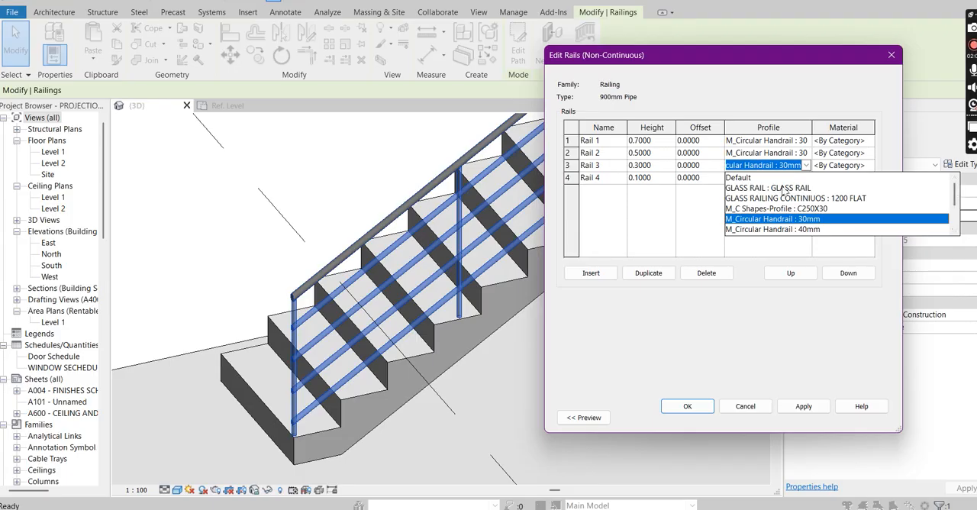
left_click(782, 188)
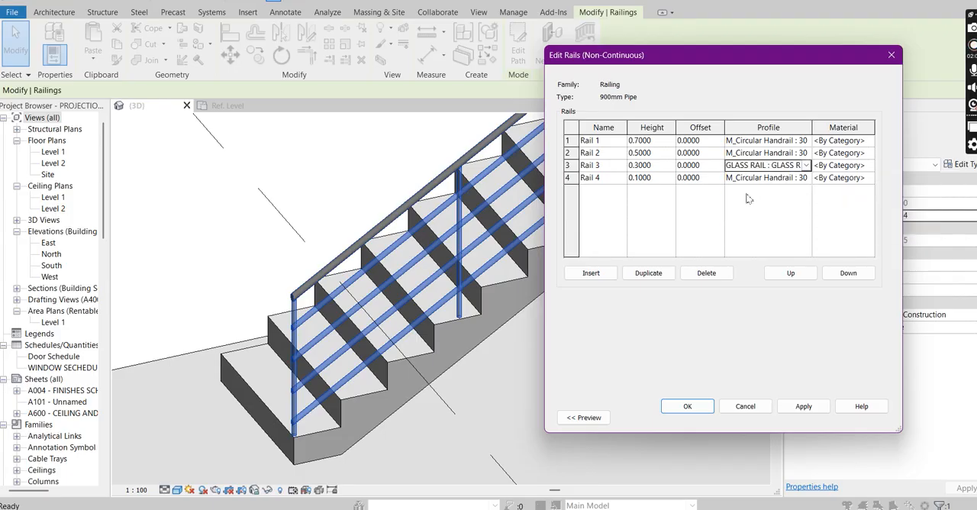
Step: Delete Rail 4, Rail 2 and Rail 1 from the railing's rail structure, keeping only Rail 3
left_click(568, 178)
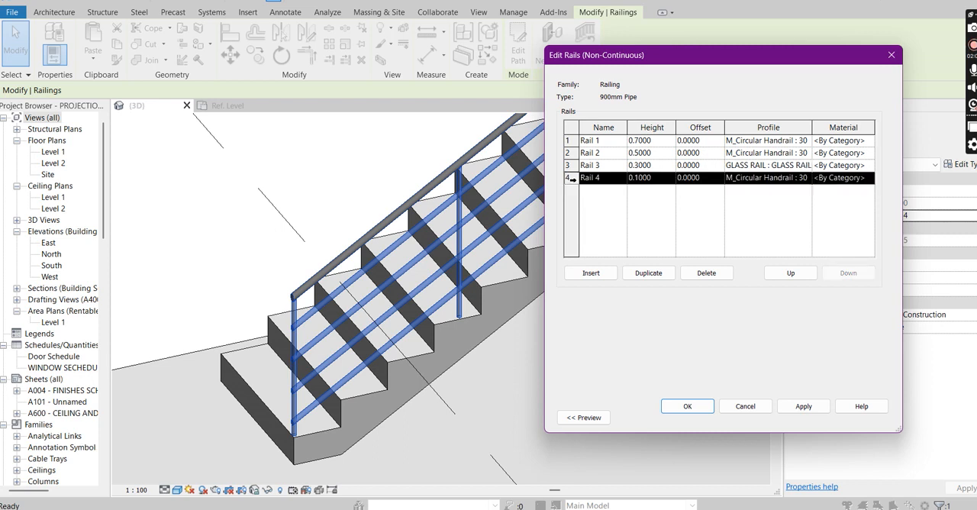
left_click(706, 272)
left_click(569, 157)
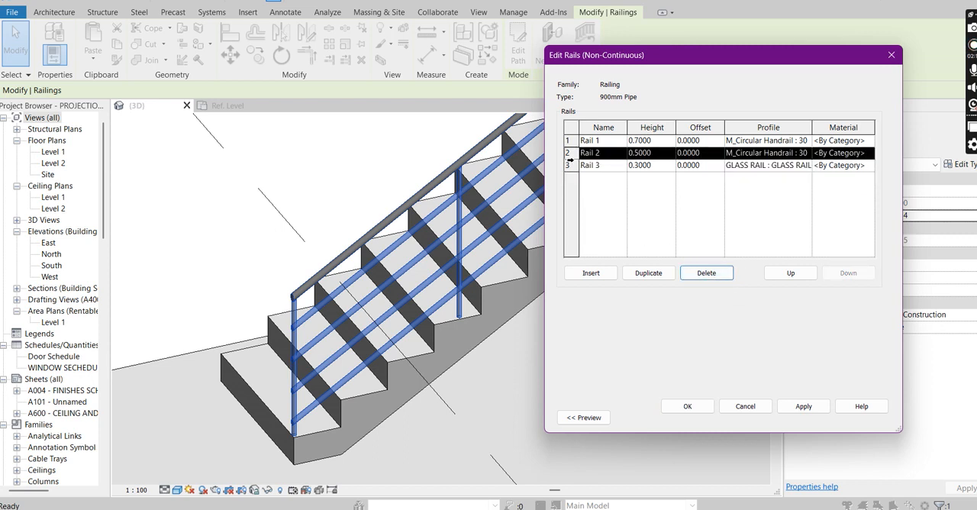
left_click(706, 272)
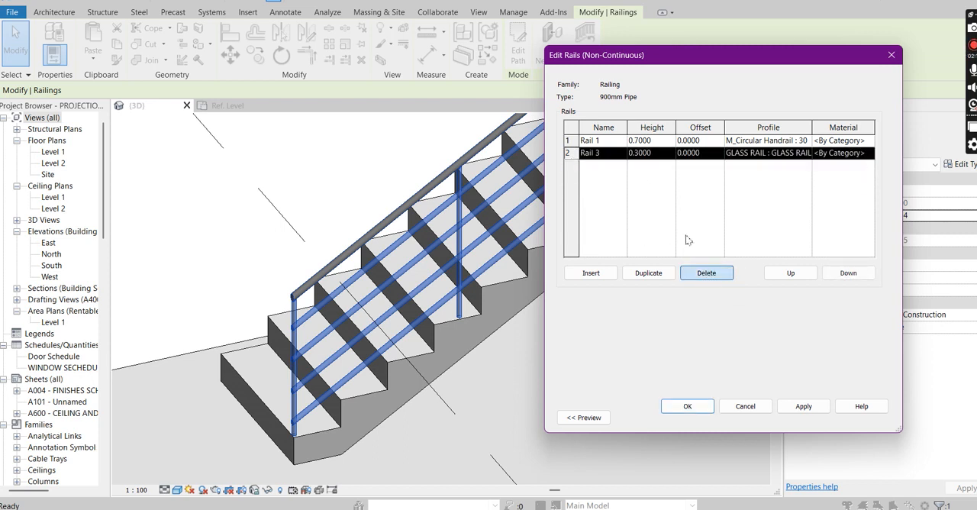
left_click(720, 276)
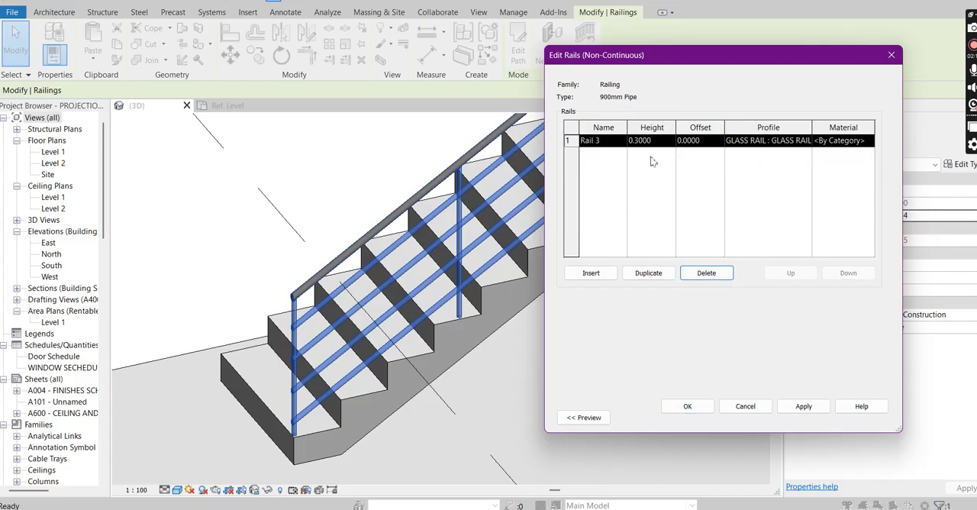
Step: Set Rail 3's height to 0.9 and apply the rail structure and type changes to the railing
left_click(648, 142)
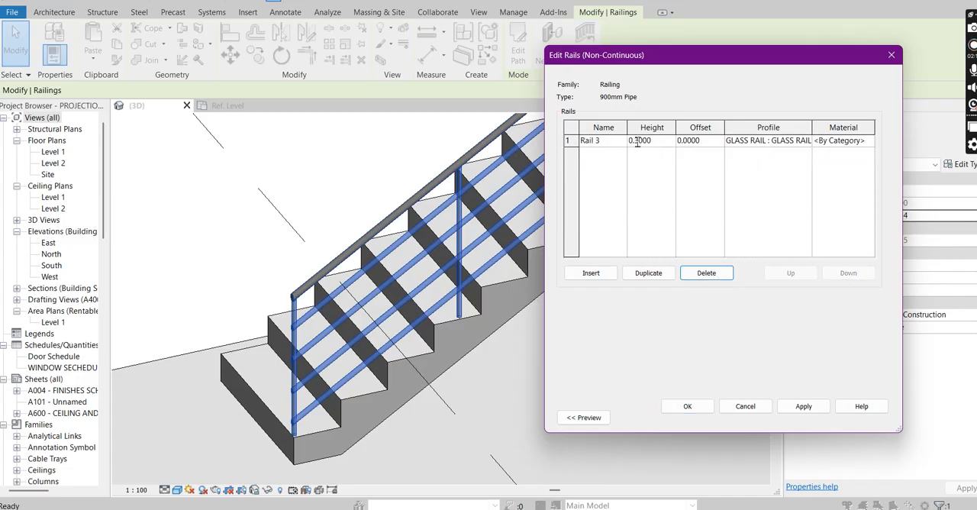
left_click_drag(636, 142, 663, 145)
type(".9")
left_click(804, 406)
left_click(573, 258)
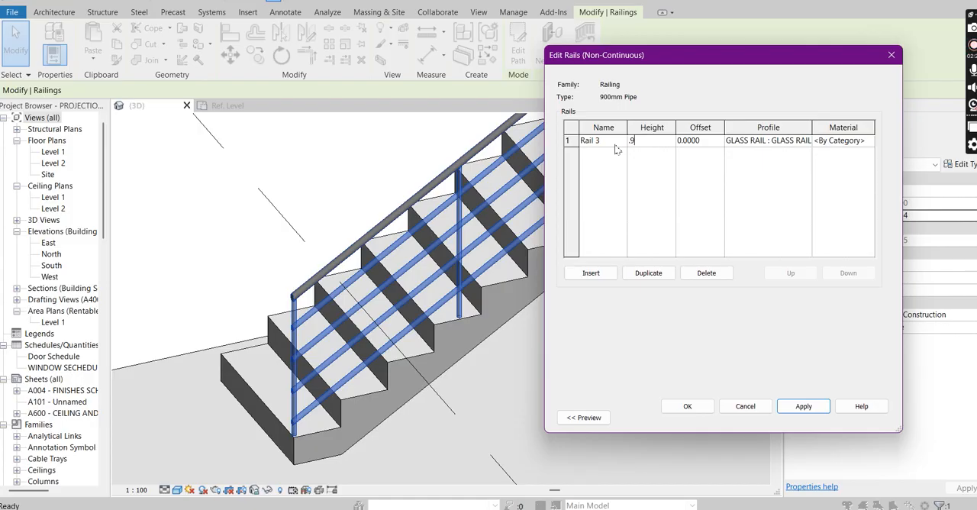
left_click(805, 407)
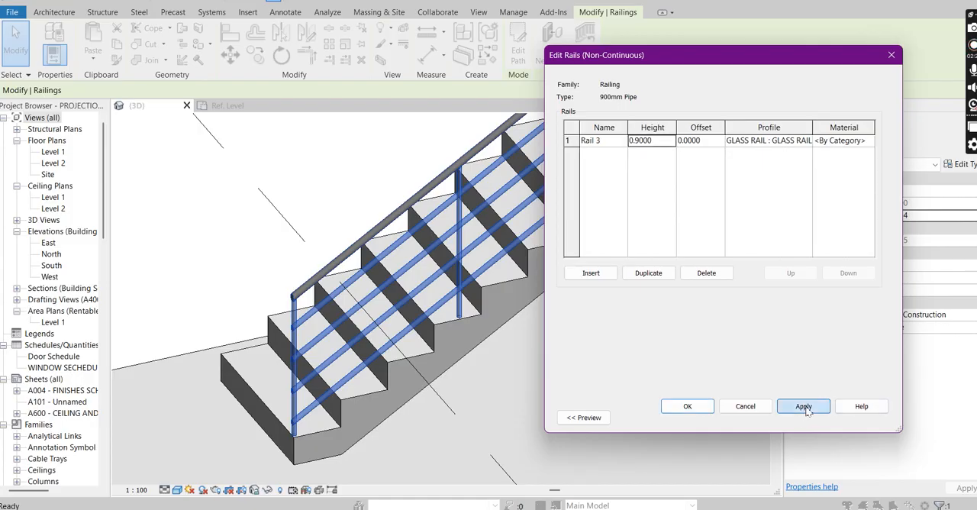
left_click(691, 406)
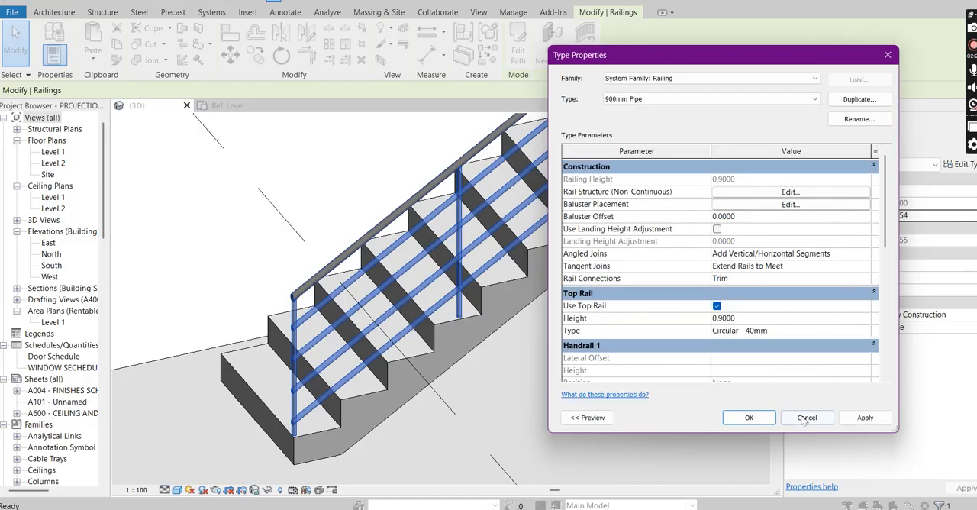
left_click(865, 418)
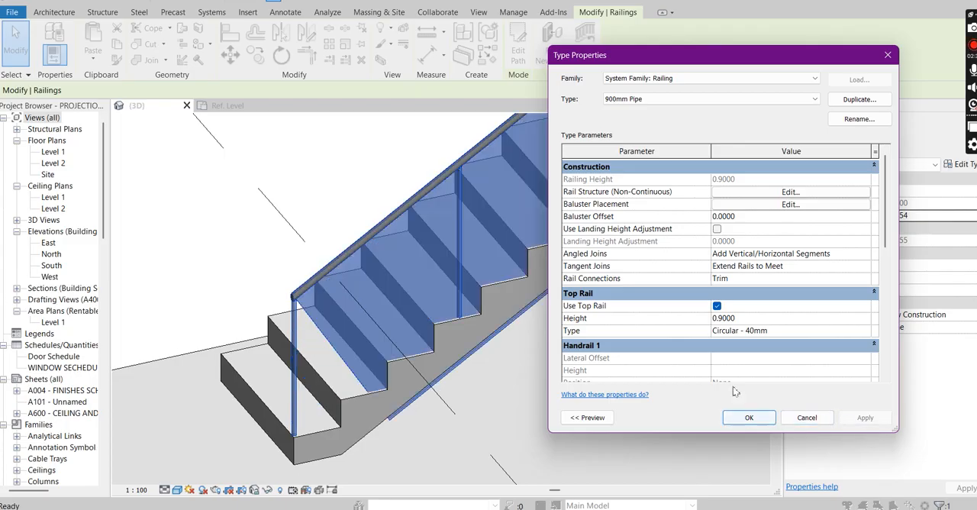
left_click(750, 417)
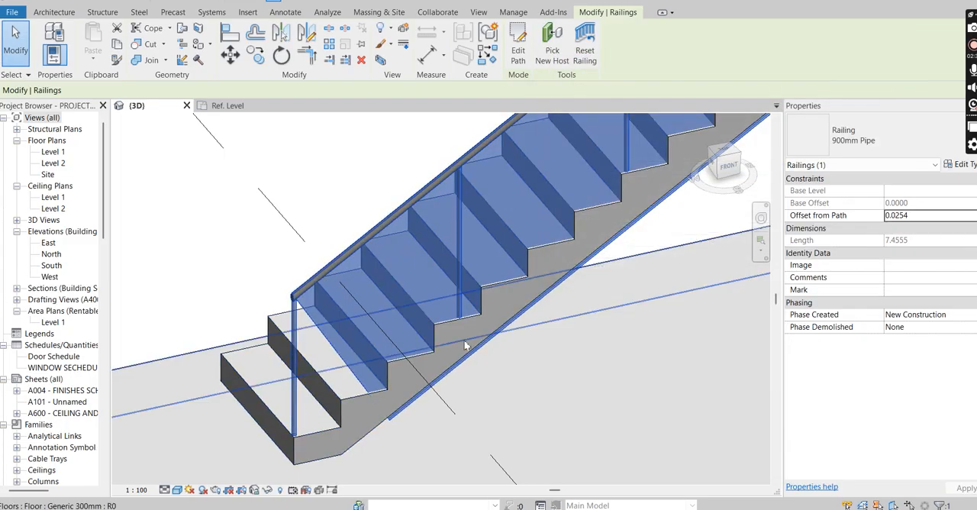
scroll(515, 297, "down", 5)
scroll(544, 332, "down", 1)
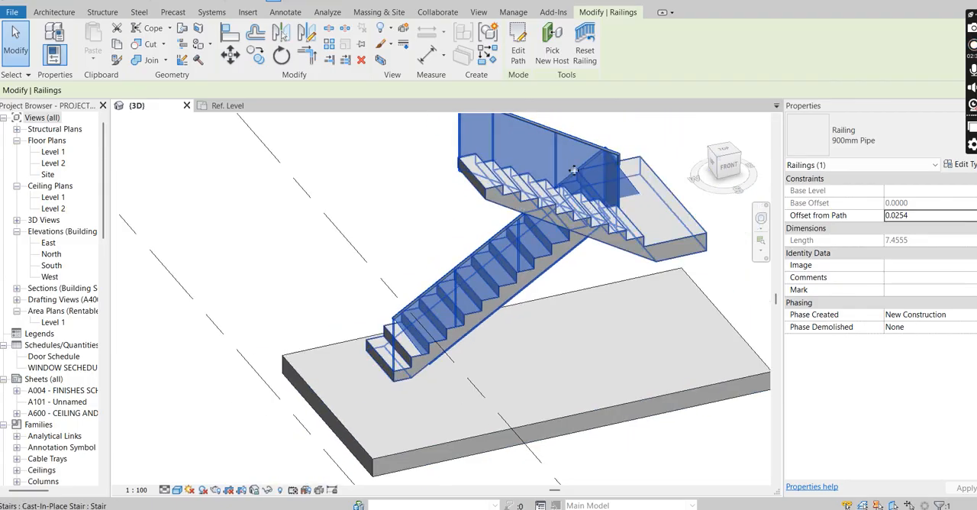
scroll(544, 133, "up", 1)
scroll(369, 421, "up", 2)
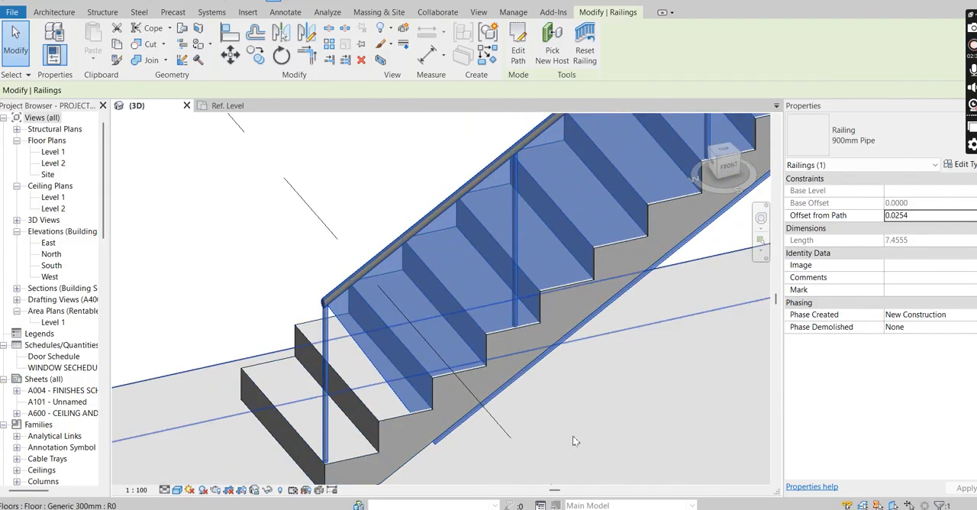
Step: Set Angled Joins to No Connector in the stair railing's 900mm Pipe type and apply the change
left_click(386, 352)
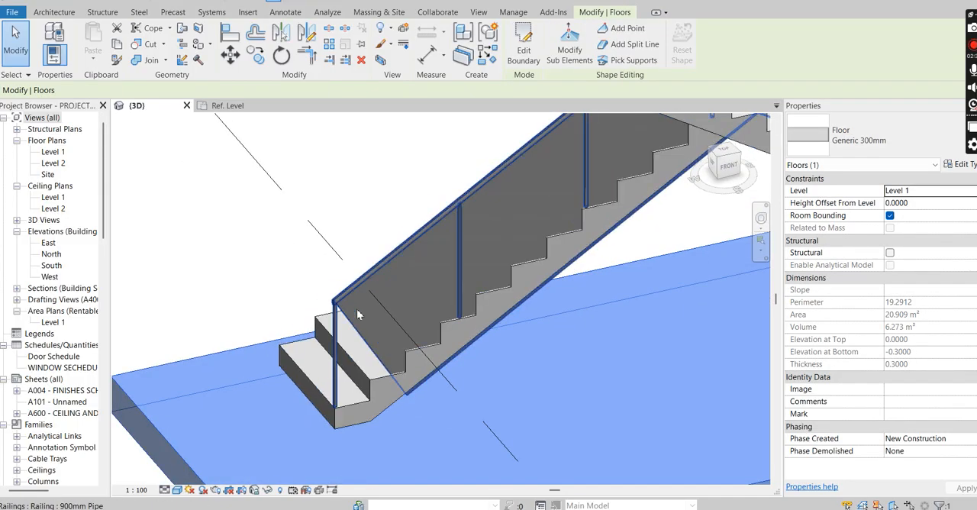
key("Escape")
left_click(343, 332)
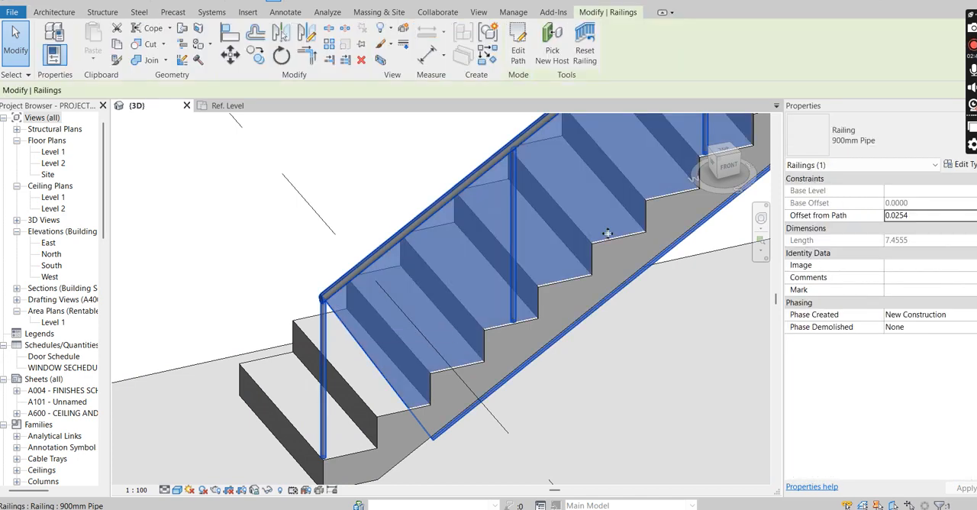
left_click(961, 164)
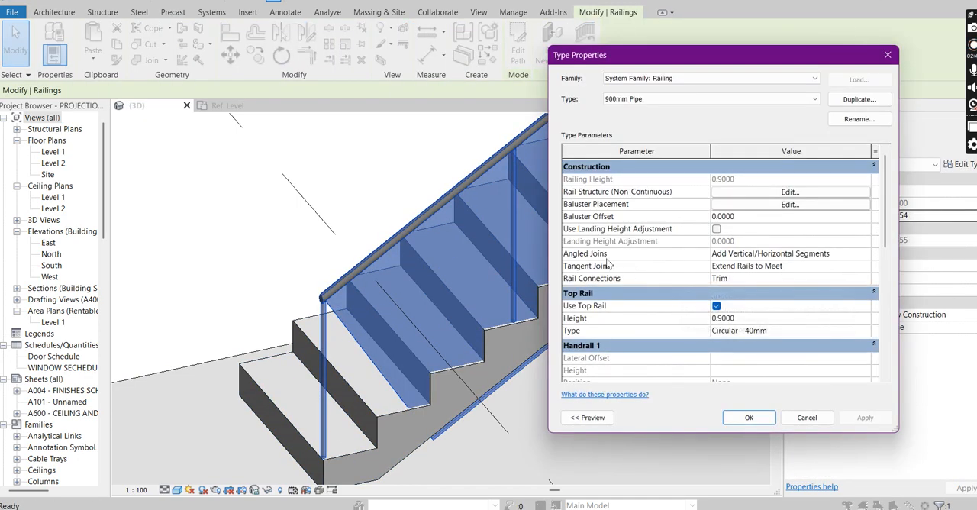
left_click(865, 255)
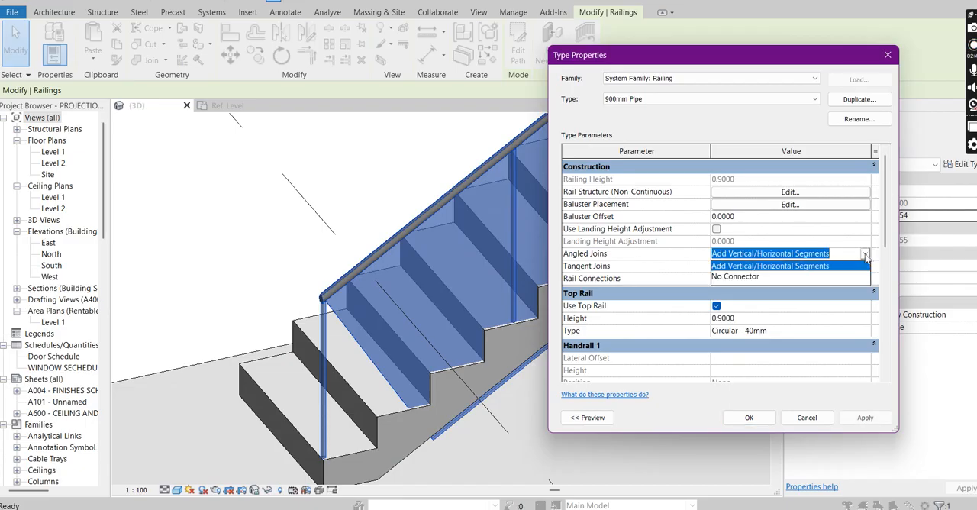
left_click(747, 277)
left_click(864, 417)
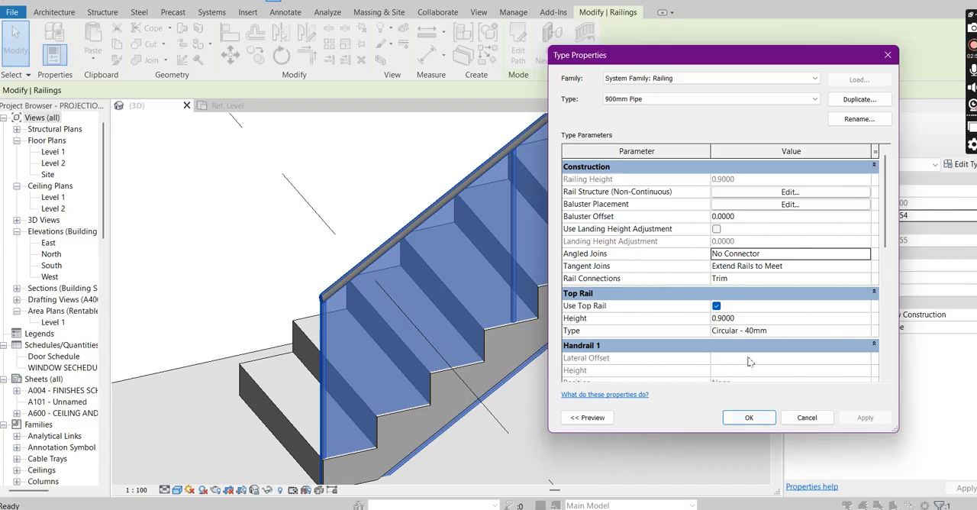
left_click(749, 418)
scroll(534, 409, "down", 2)
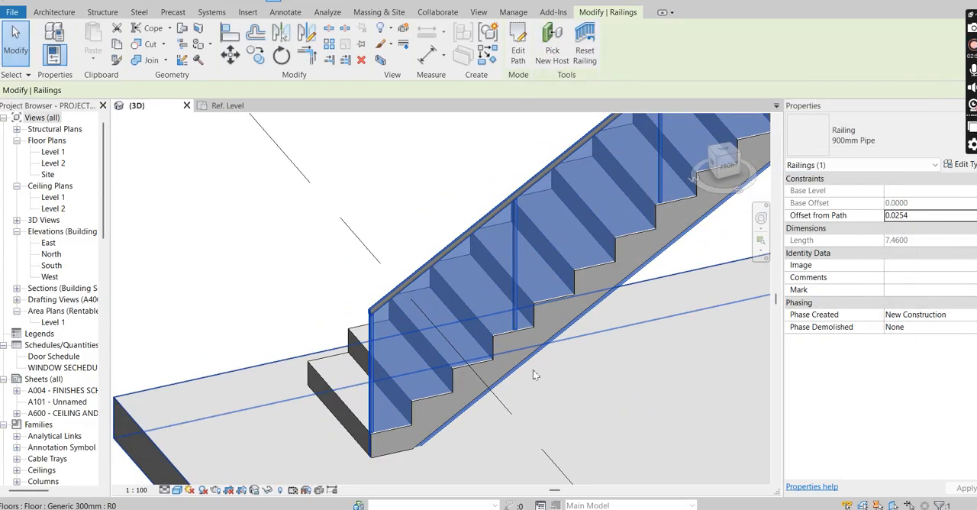
key("Escape")
Step: Assign the #Transparent glass material to Rail 3 in the railing's rail structure and apply the rail and type changes
scroll(460, 335, "down", 1)
left_click(450, 338)
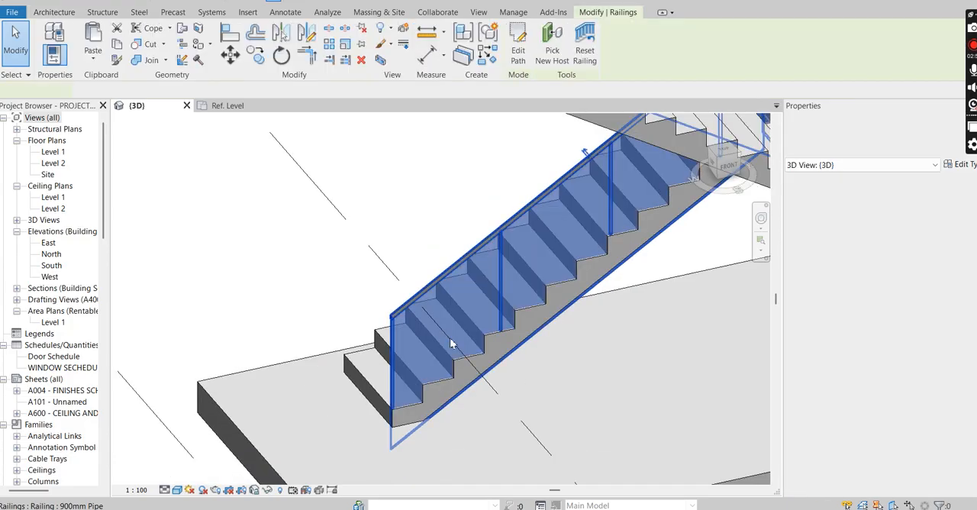
left_click(963, 164)
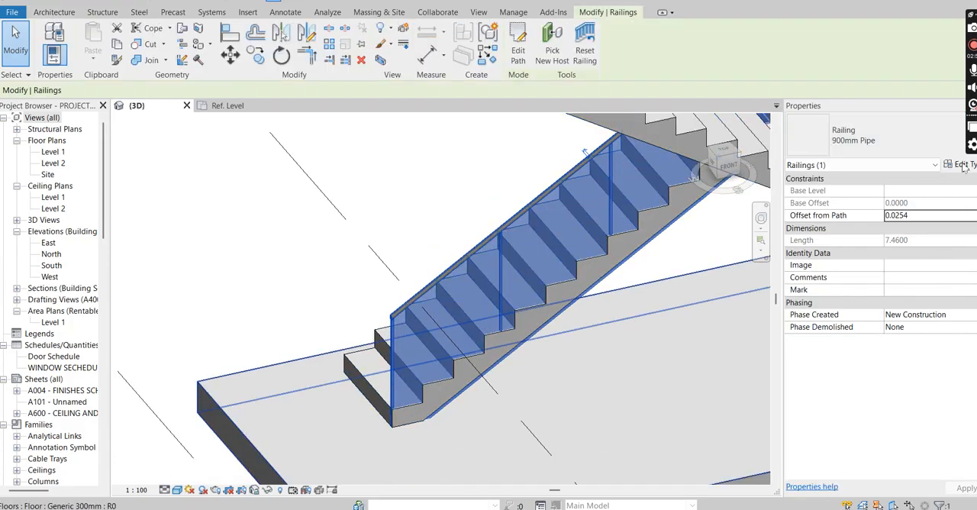
left_click(788, 192)
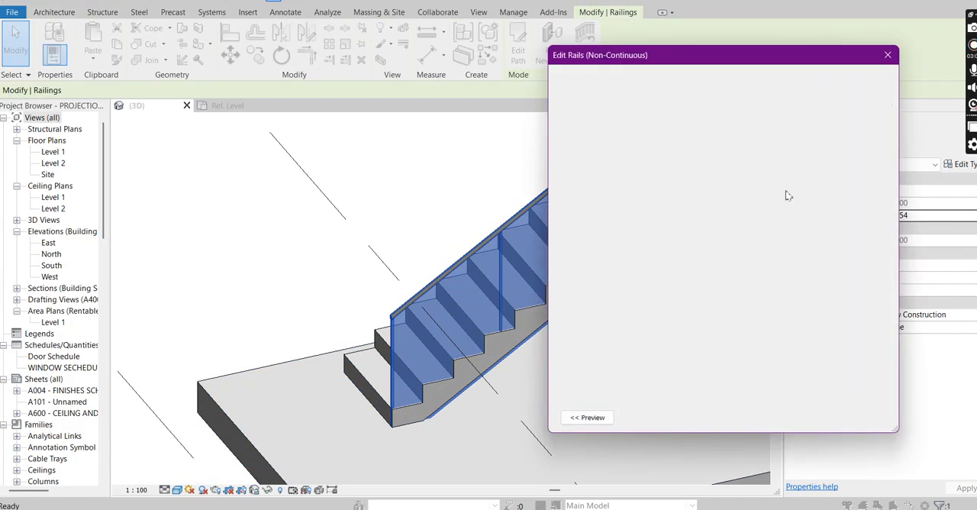
left_click(869, 145)
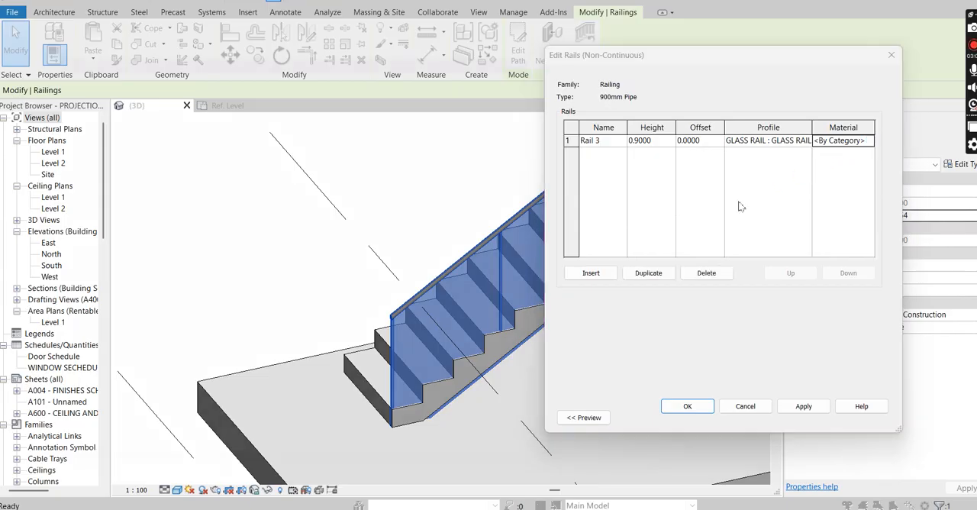
scroll(98, 236, "down", 3)
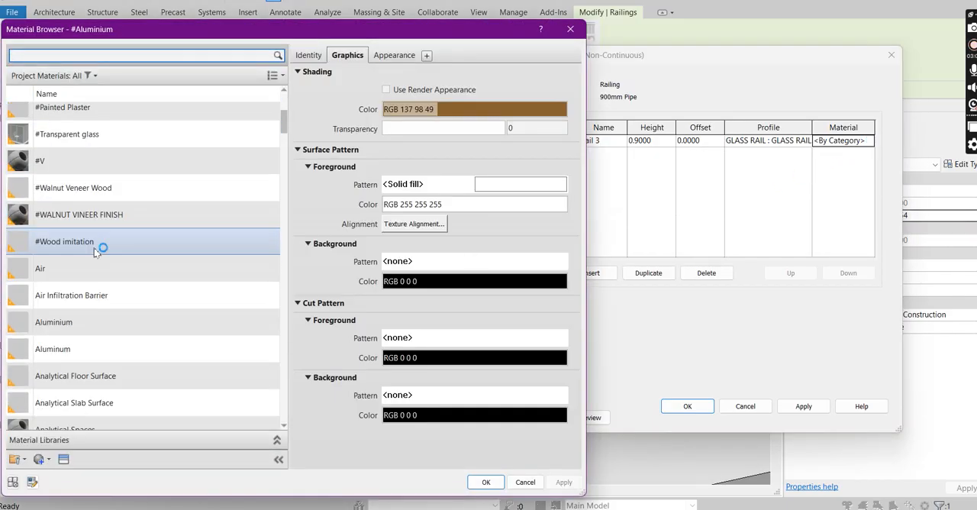
scroll(94, 251, "up", 1)
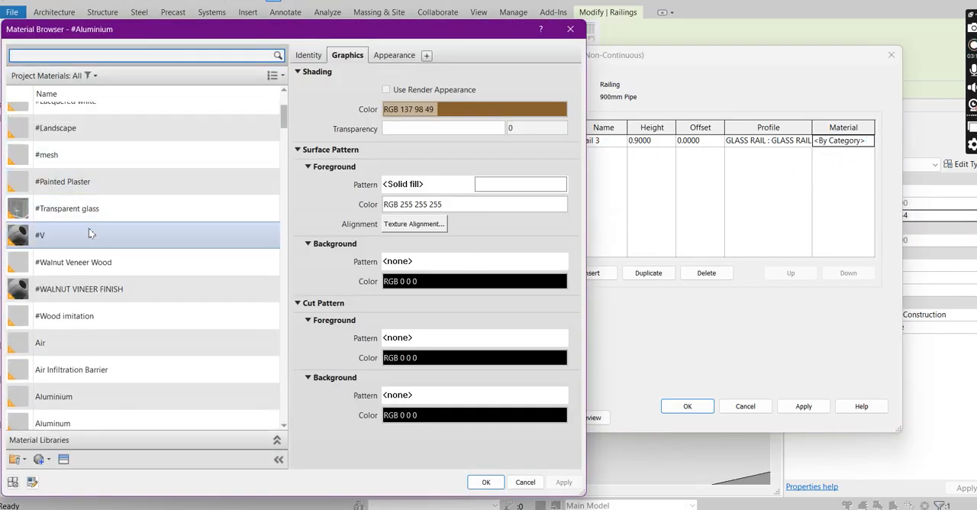
left_click(55, 213)
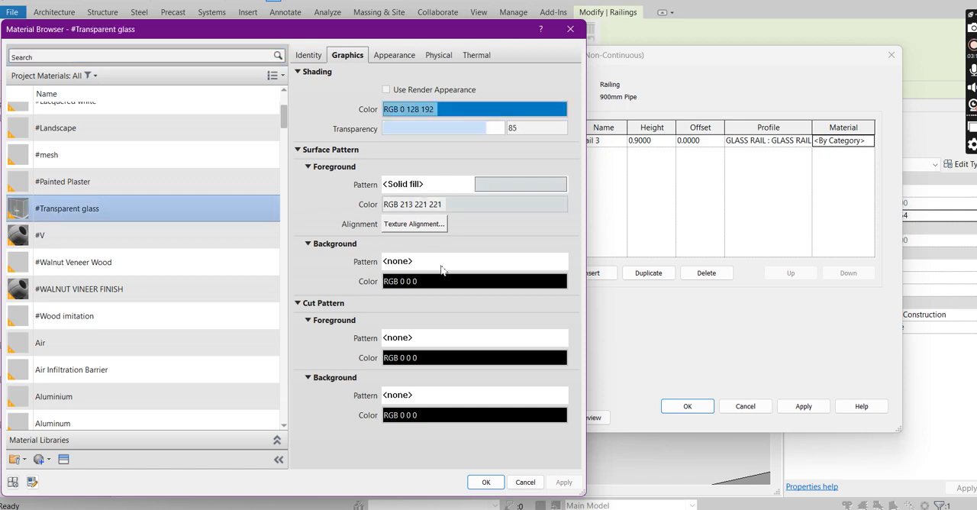
left_click(488, 483)
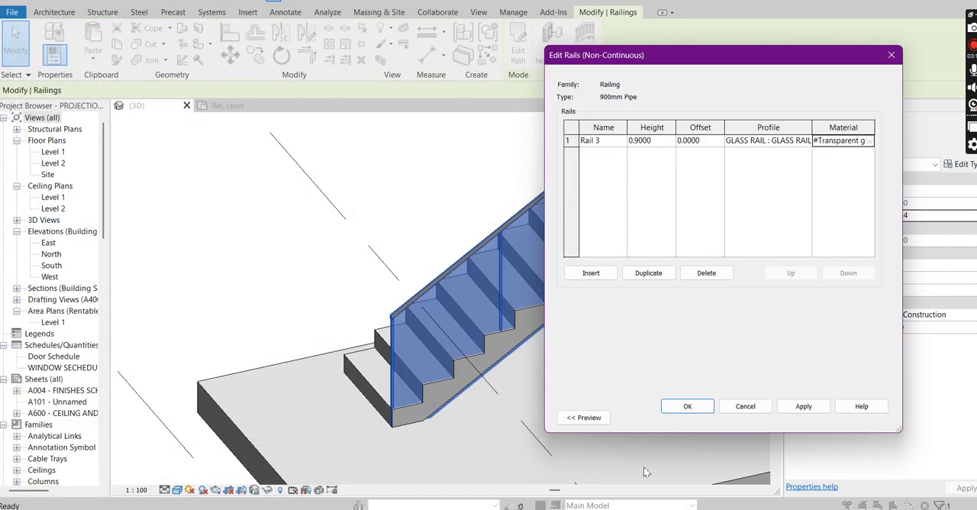
left_click(804, 406)
left_click(687, 406)
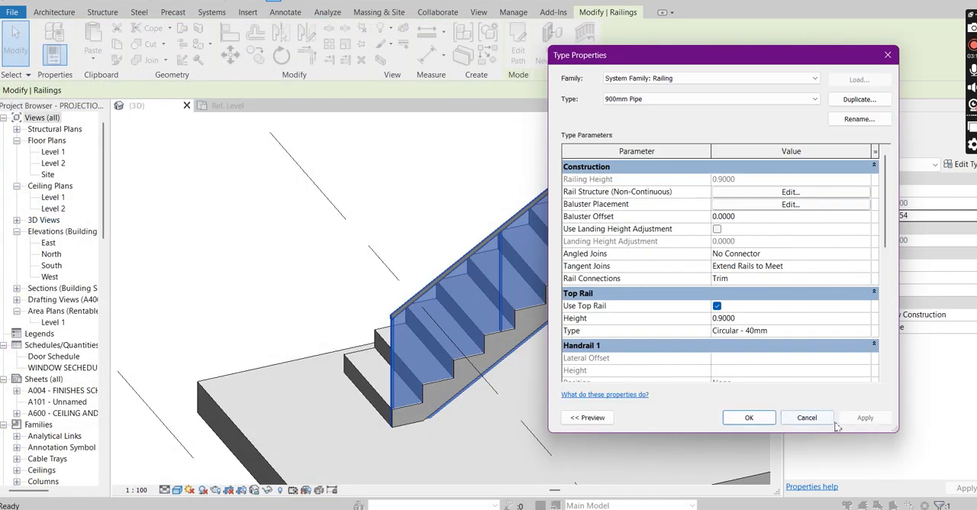
left_click(865, 417)
left_click(748, 417)
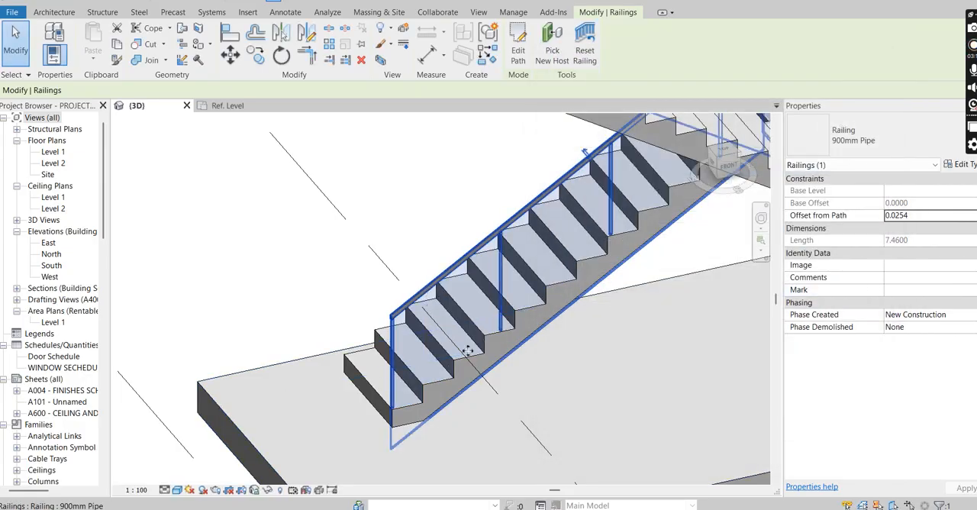
scroll(494, 437, "up", 3)
key("Escape")
Step: Open the Level 1 floor plan and set the stair railing's Offset from Path to 0
scroll(505, 424, "up", 1)
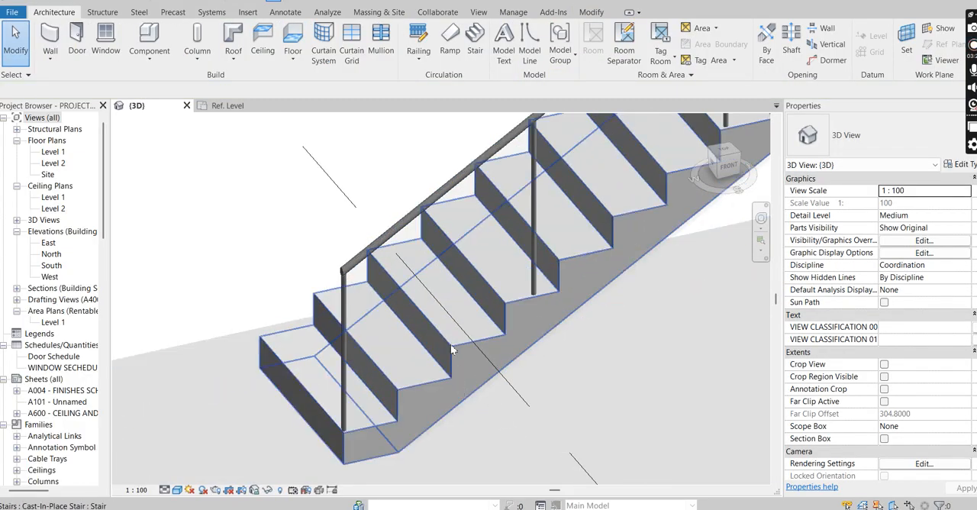
scroll(422, 326, "down", 2)
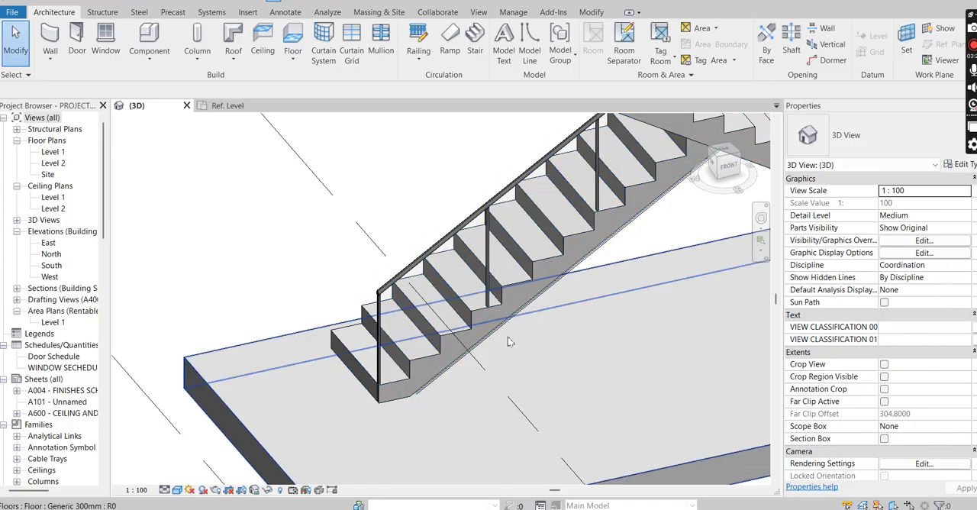
scroll(499, 331, "up", 1)
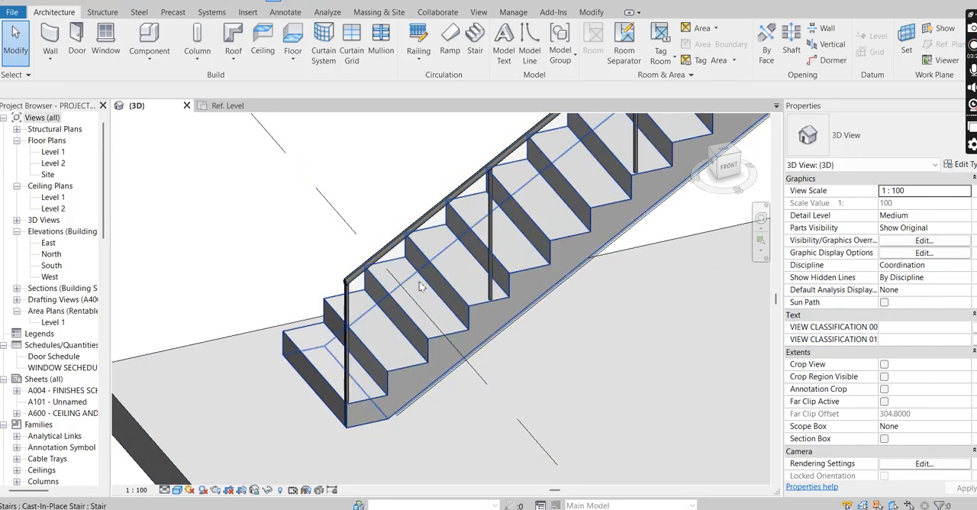
double_click(54, 154)
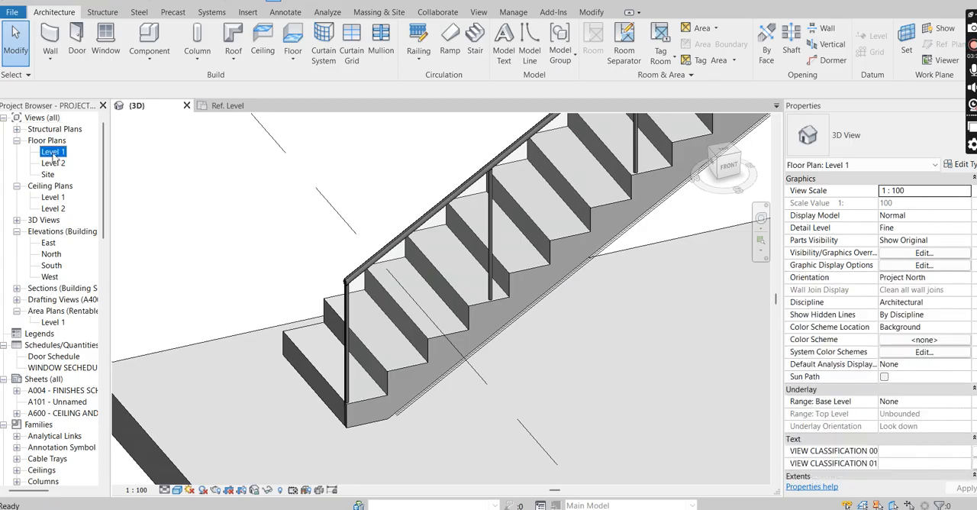
scroll(527, 205, "up", 10)
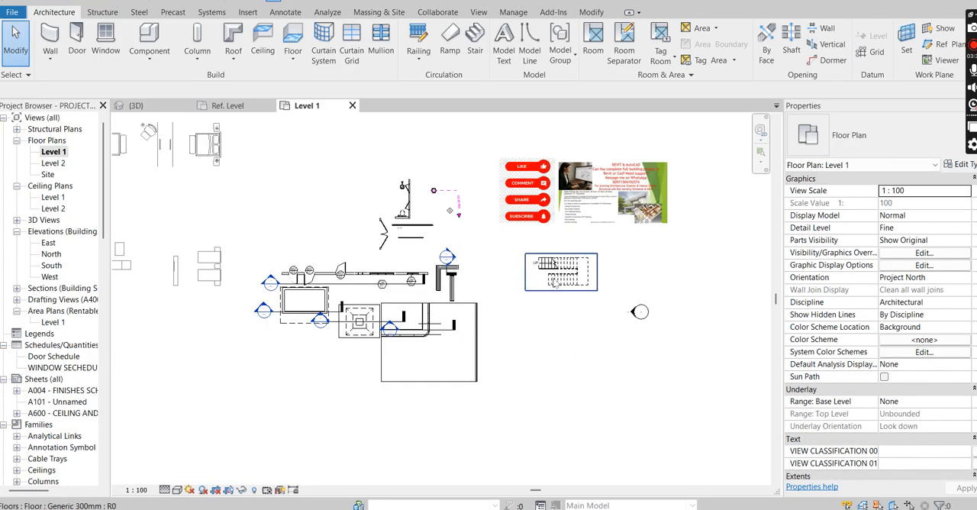
scroll(525, 214, "up", 2)
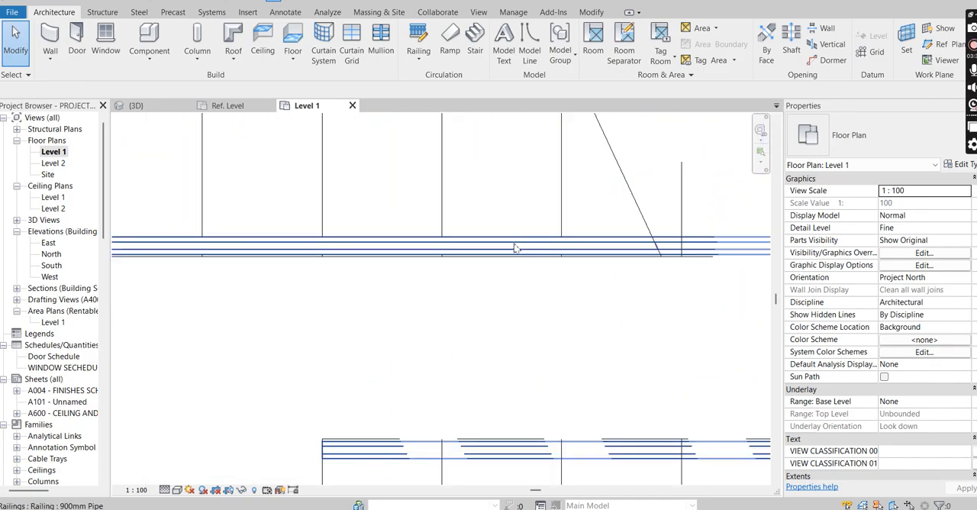
left_click(513, 241)
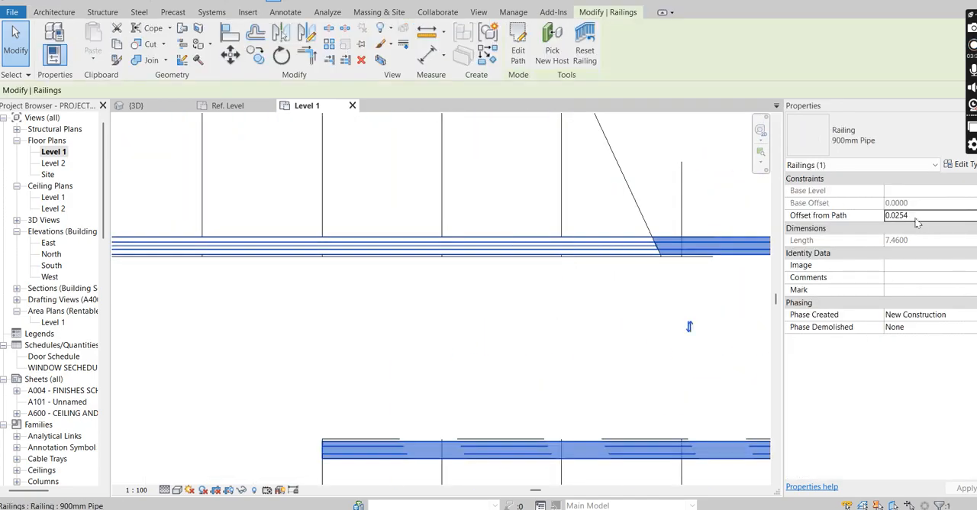
double_click(918, 217)
type("000")
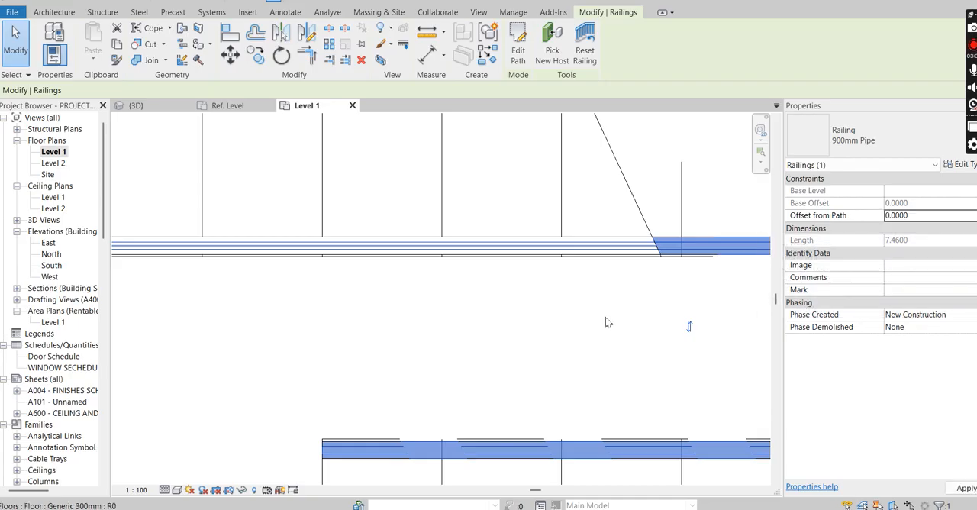
left_click(552, 291)
scroll(553, 291, "down", 6)
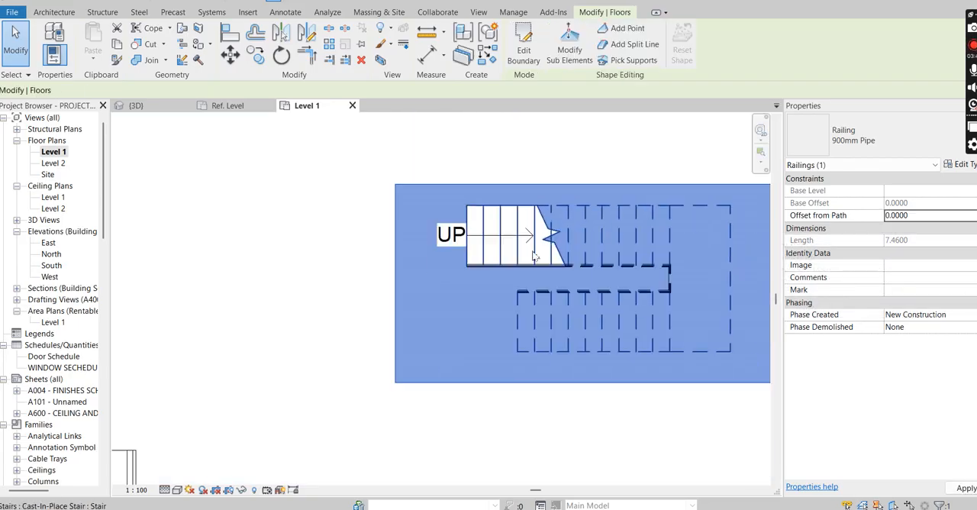
key("Escape")
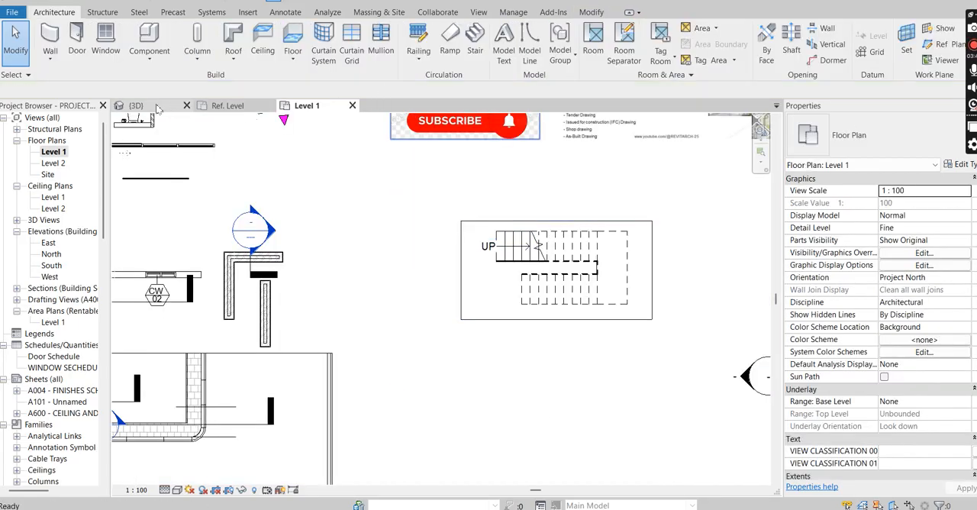
Step: Return to the 3D view and set the stair railing's Offset from Path to 0.2
left_click(135, 105)
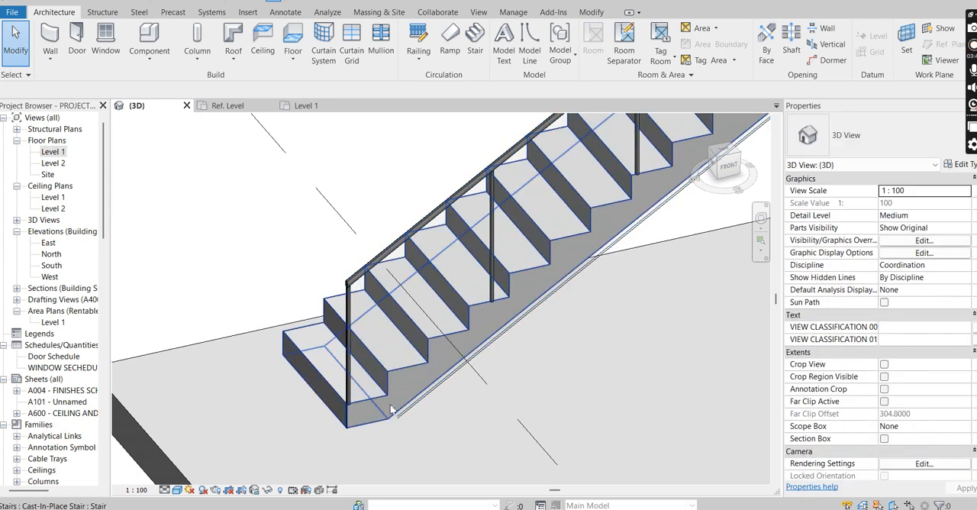
scroll(405, 388, "up", 5)
scroll(405, 388, "down", 4)
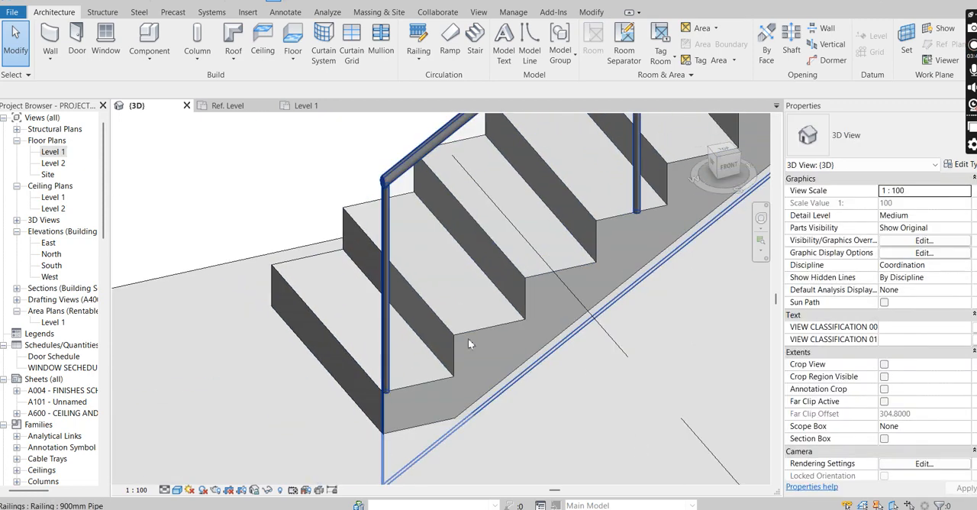
scroll(458, 313, "down", 2)
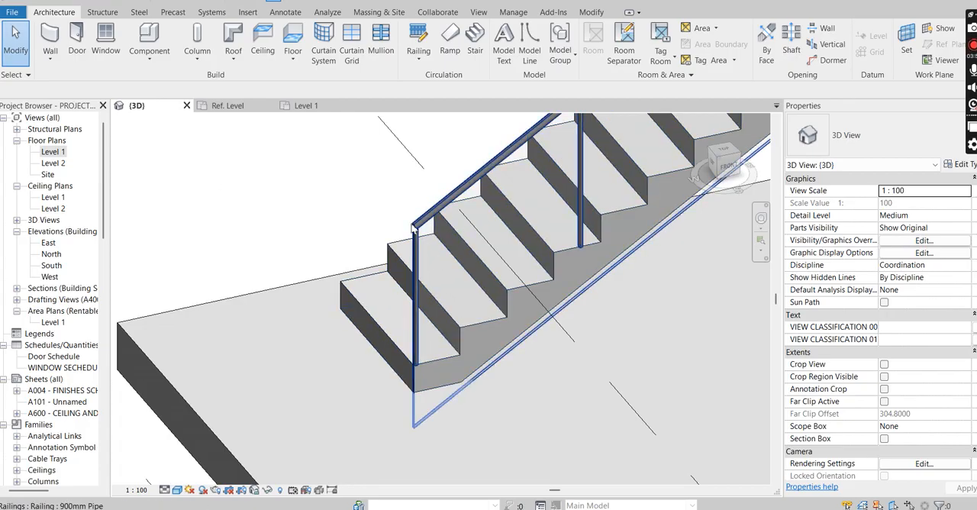
scroll(418, 241, "up", 1)
left_click(555, 203)
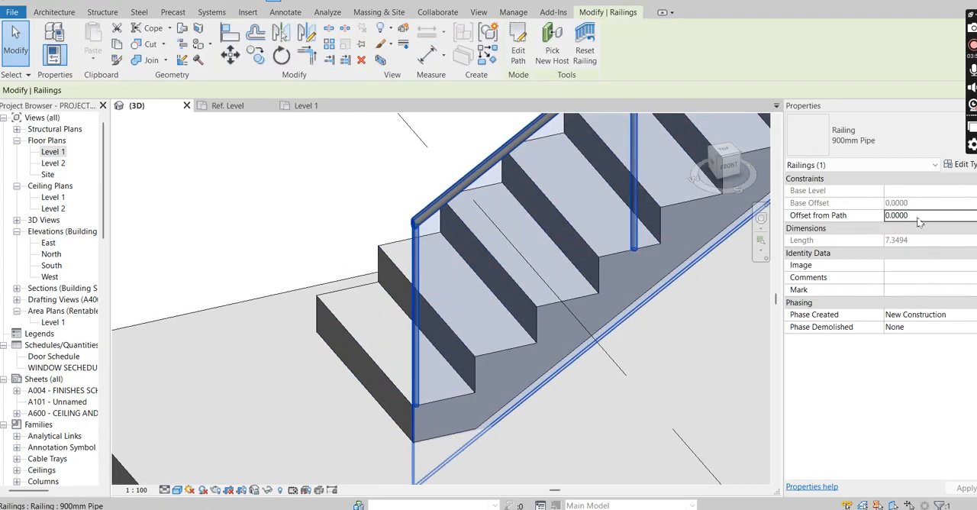
left_click(879, 216)
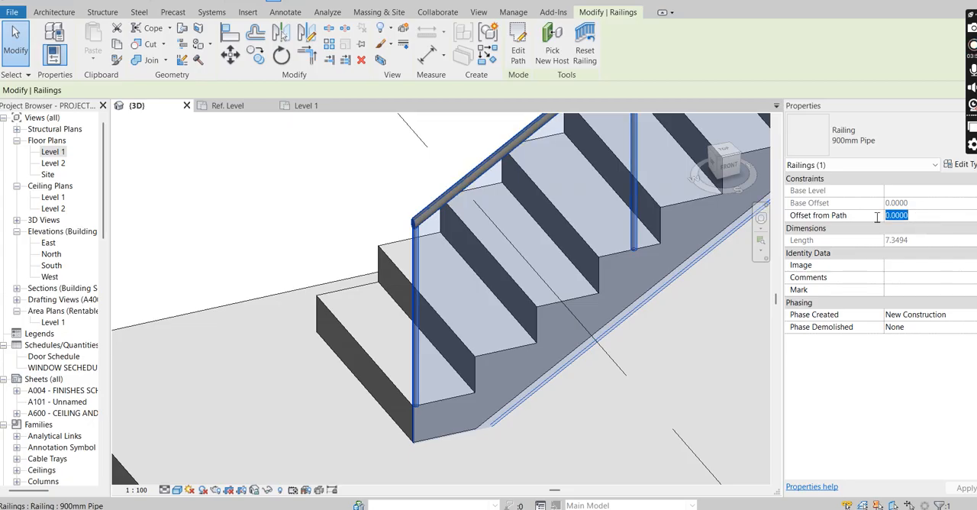
key("BackSpace")
key("Escape")
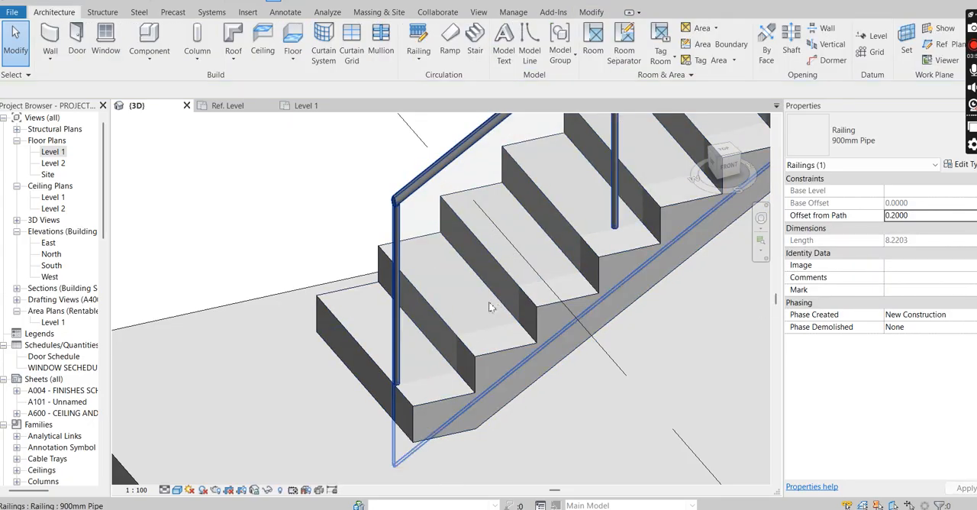
Step: In the Level 1 floor plan, set the stair railing's Offset from Path to 0.05
double_click(48, 152)
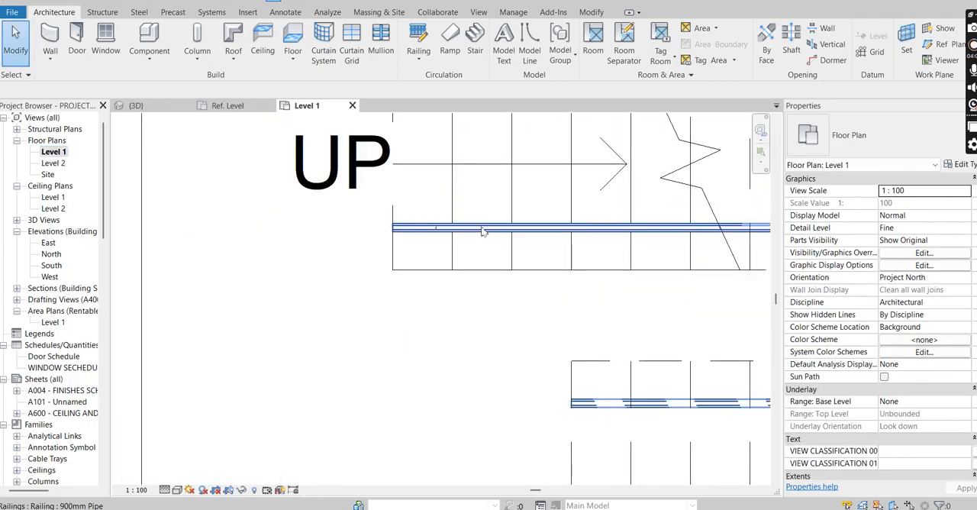
left_click(481, 231)
left_click(918, 217)
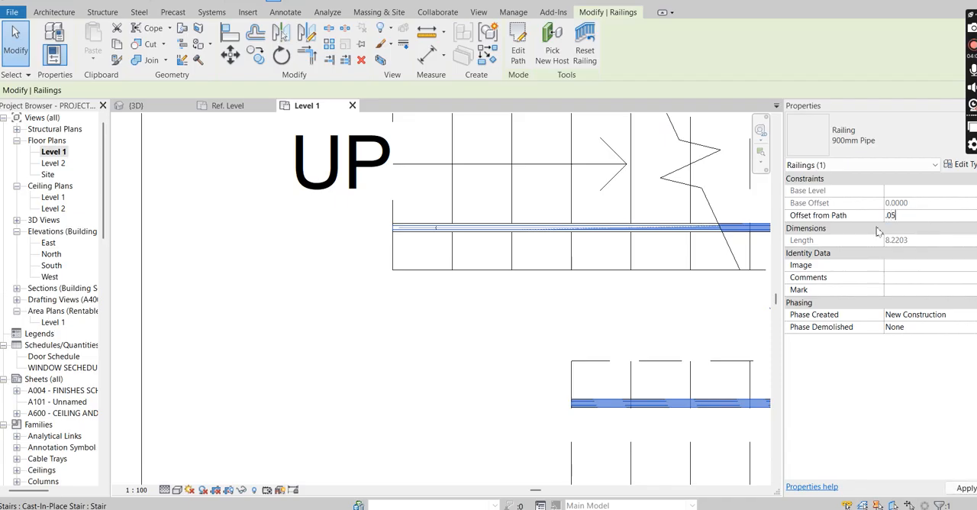
left_click(595, 300)
left_click(923, 215)
key("Return")
left_click(539, 299)
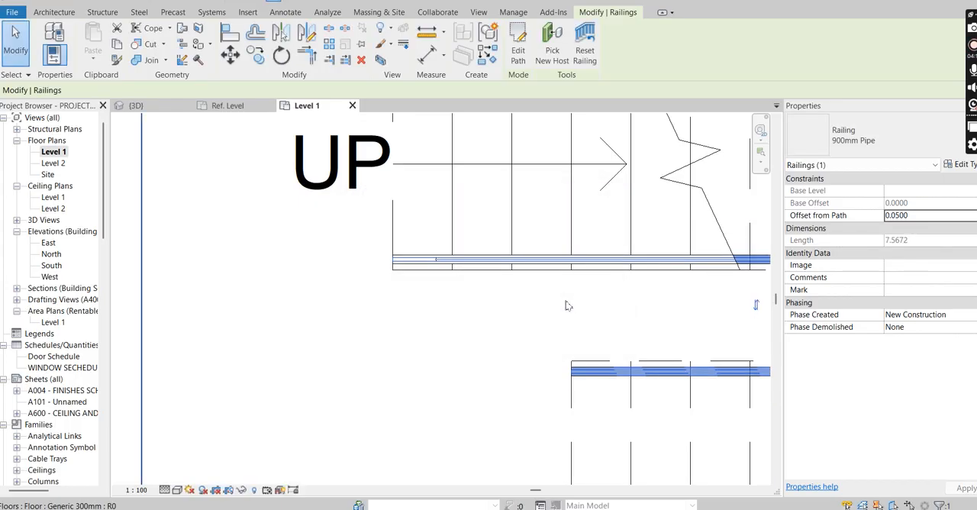
Step: Examine the railing's position along the stair edge in the Level 1 plan and in the 3D view
scroll(447, 280, "up", 1)
key("Escape")
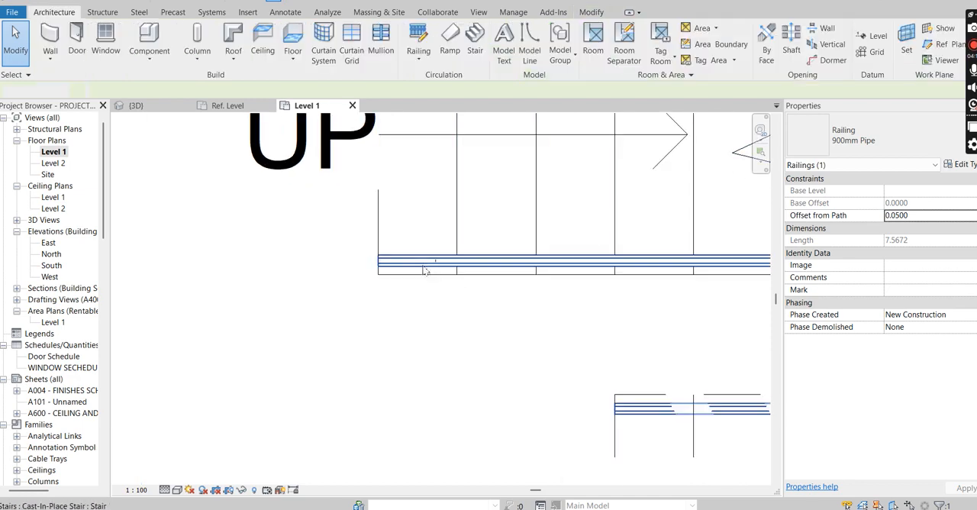
scroll(427, 280, "up", 1)
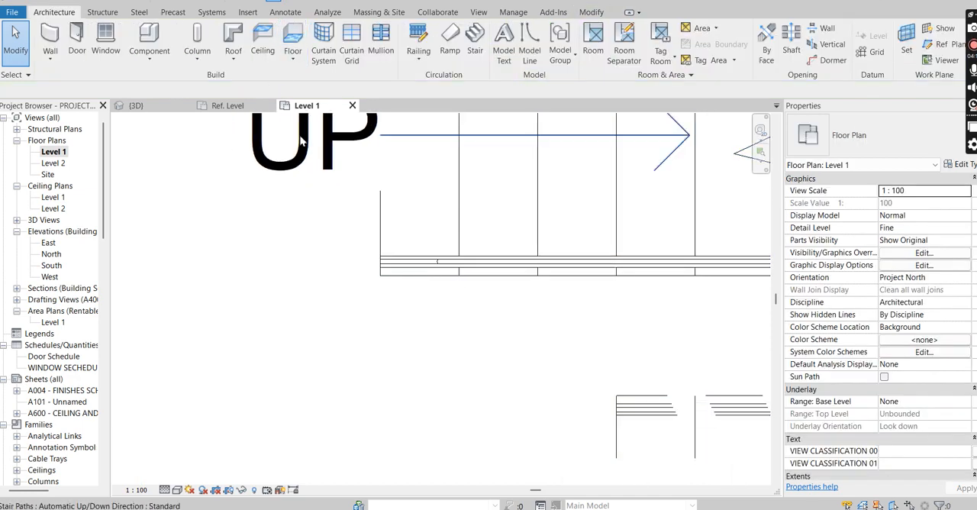
left_click(158, 107)
scroll(561, 269, "down", 2)
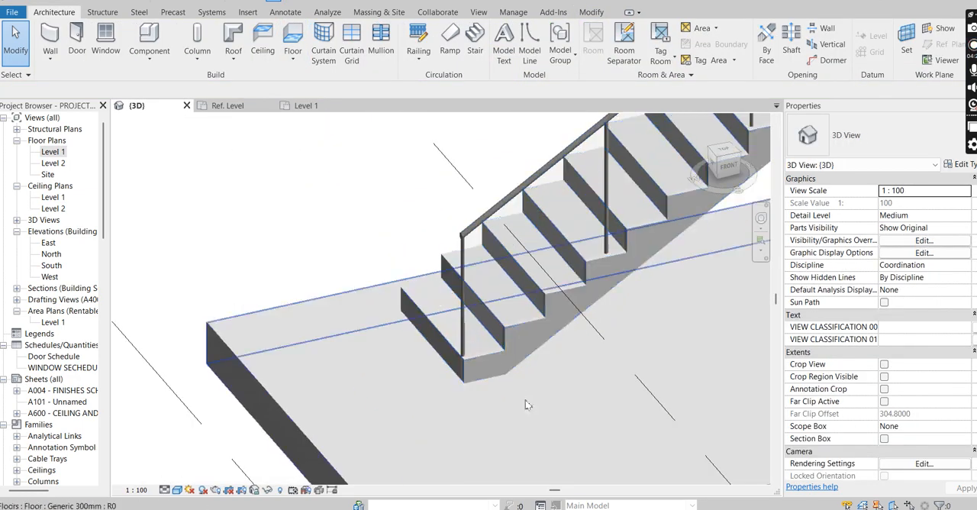
middle_click_drag(499, 368, 578, 369, "shift")
scroll(577, 368, "down", 3)
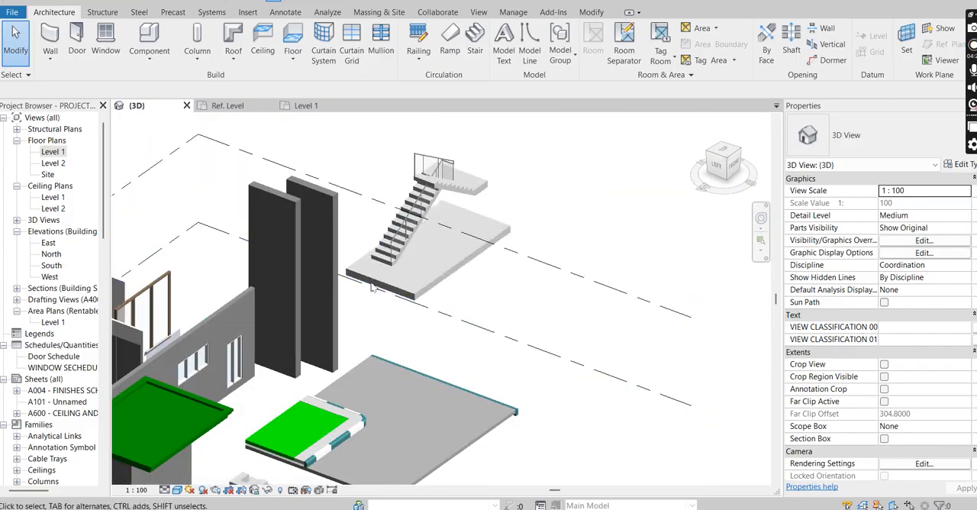
scroll(401, 235, "up", 3)
scroll(409, 294, "up", 4)
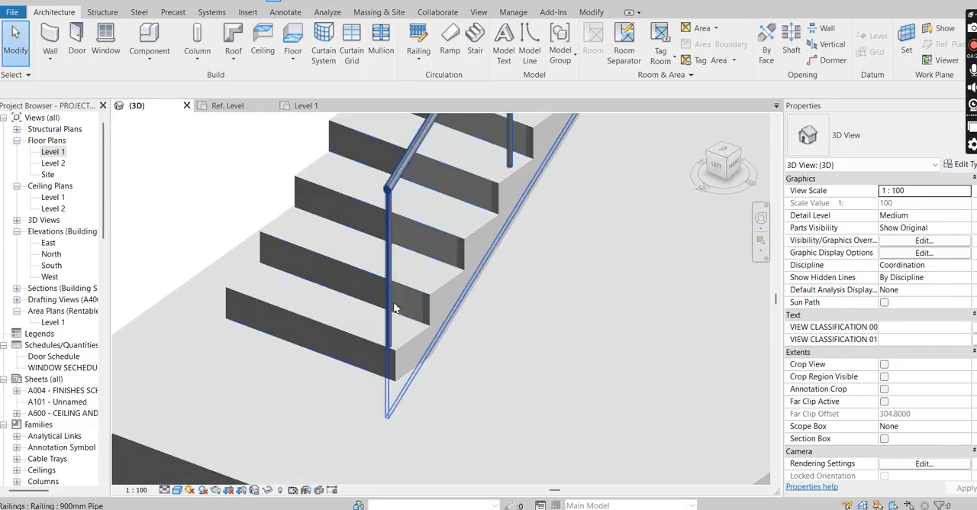
scroll(397, 340, "down", 2)
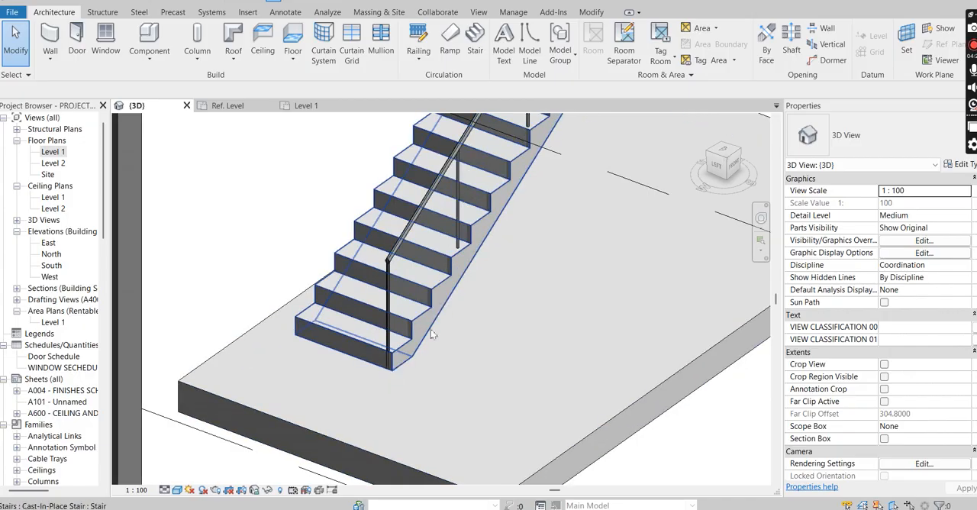
scroll(433, 324, "down", 1)
scroll(481, 177, "up", 1)
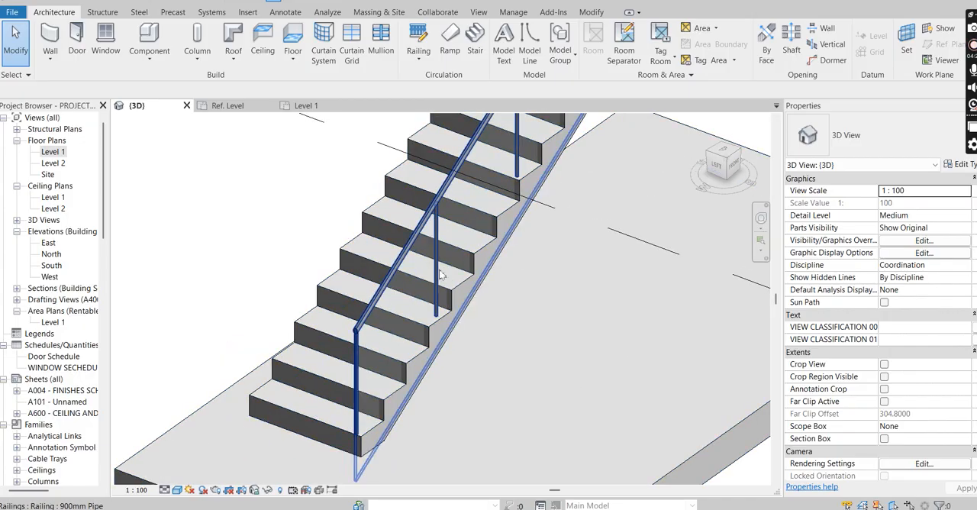
scroll(458, 246, "up", 1)
scroll(472, 294, "down", 3)
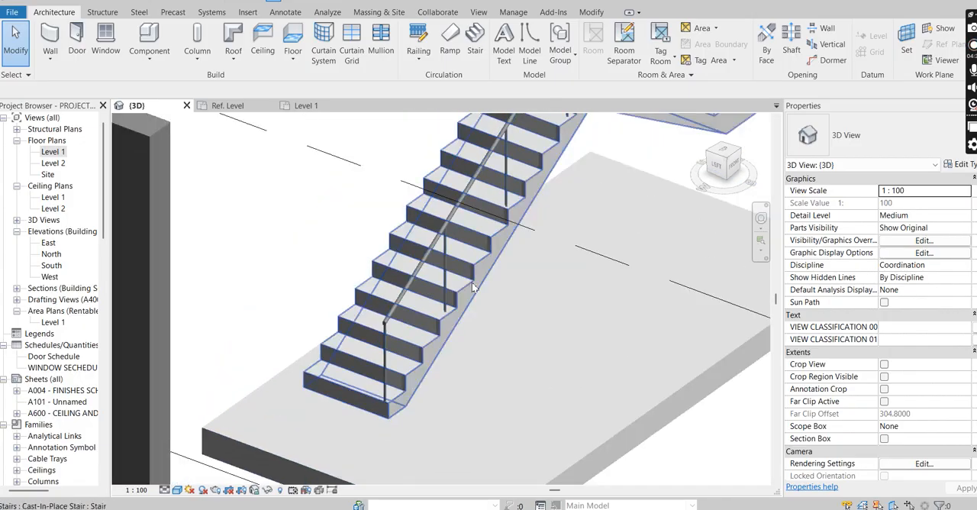
key("Caps_Lock")
middle_click_drag(503, 362, 461, 362)
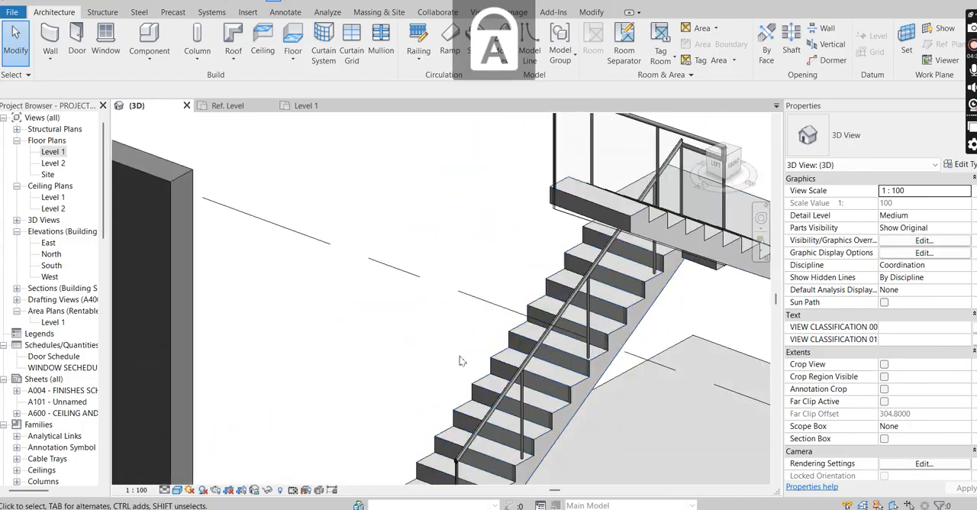
scroll(620, 311, "up", 4)
scroll(603, 290, "down", 2)
Step: In the 900mm Pipe railing's baluster placement, set the main pattern's regular baluster family to None and apply the type change
left_click(594, 262)
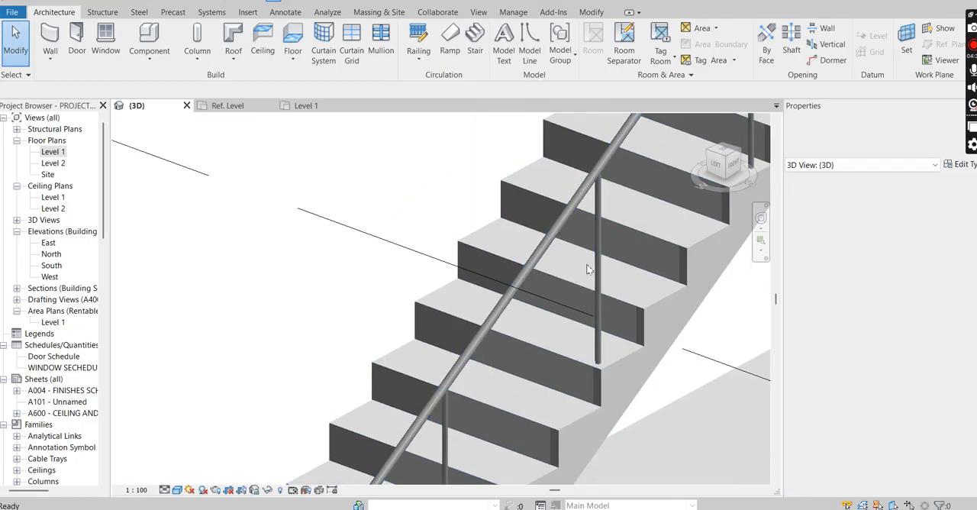
key("Escape")
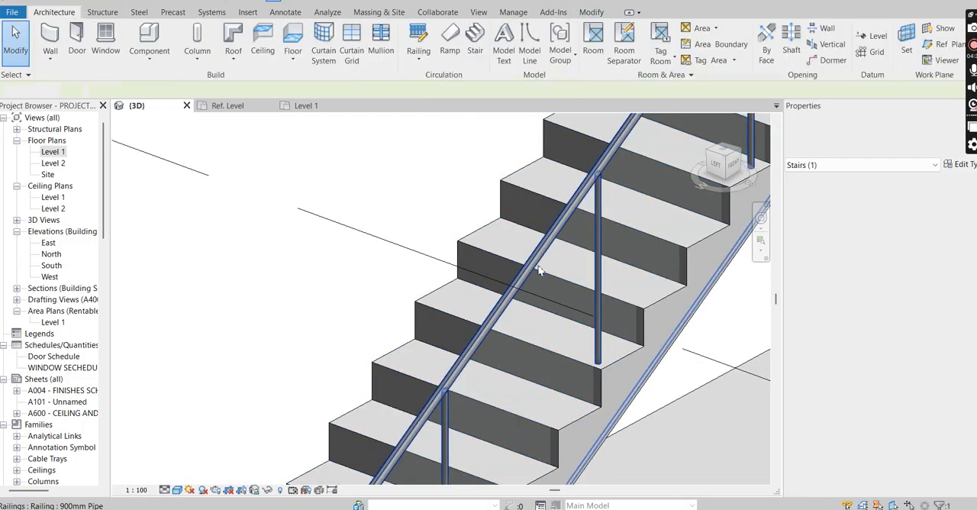
left_click(593, 261)
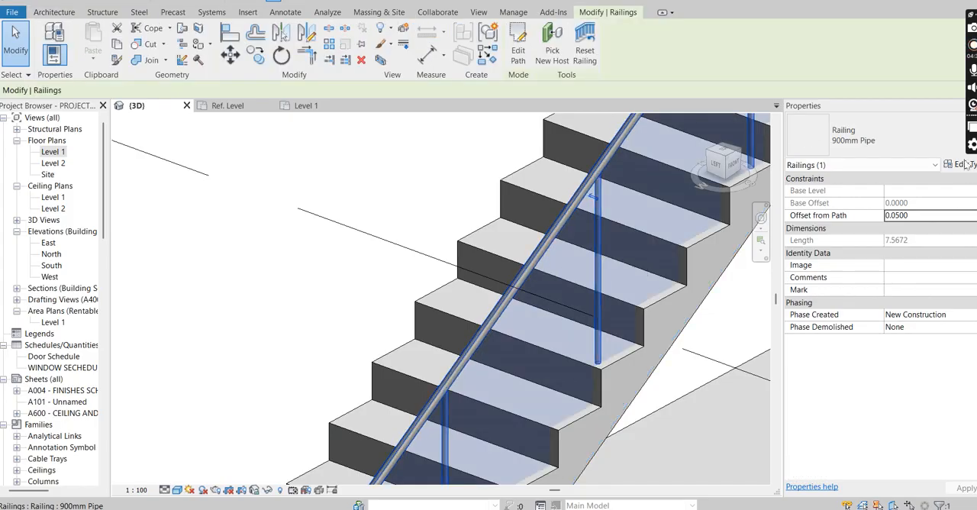
left_click(959, 164)
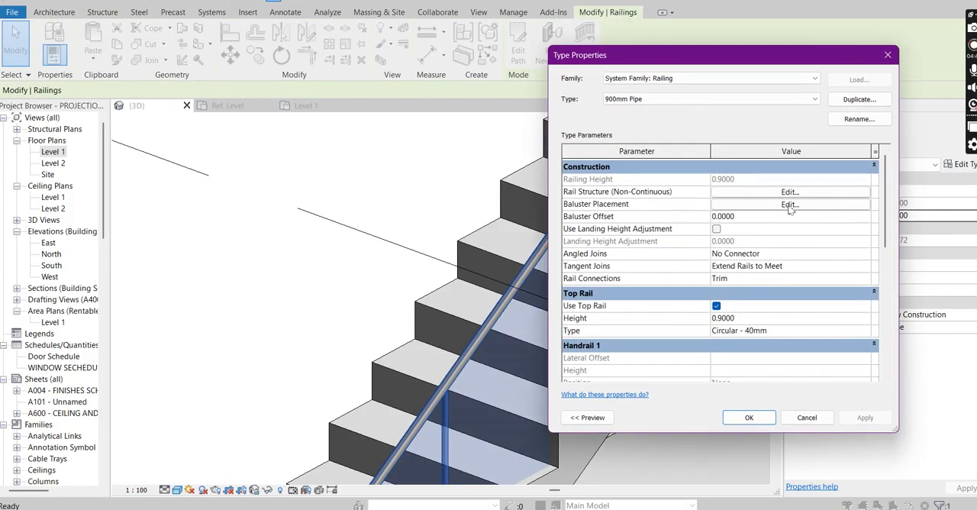
left_click(790, 205)
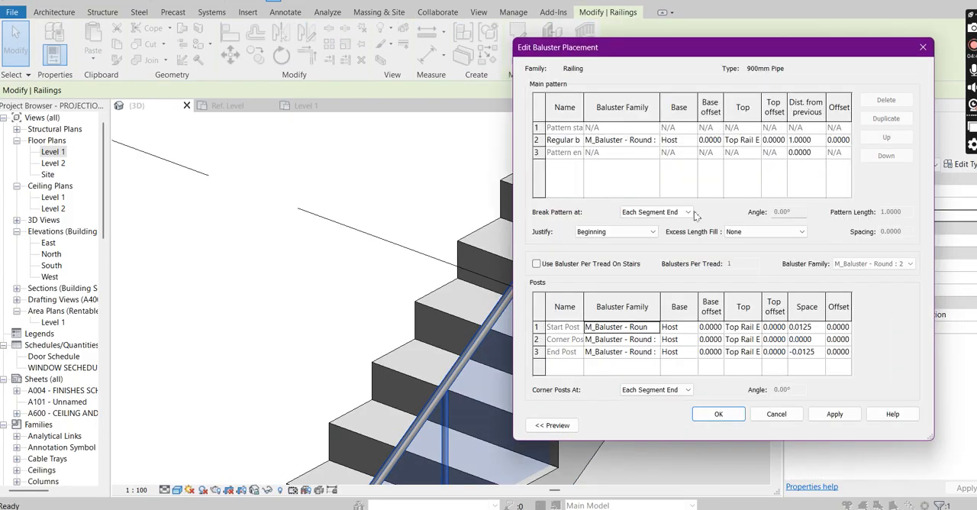
left_click(654, 141)
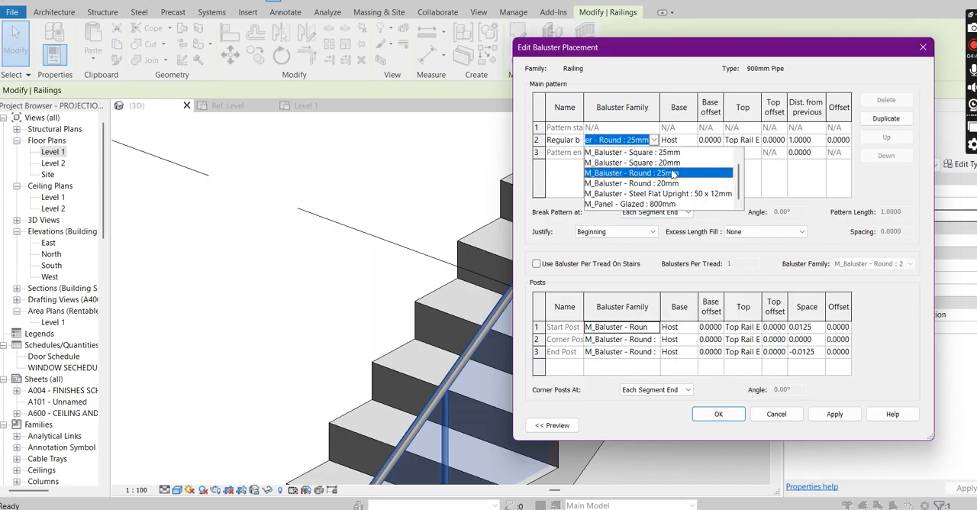
left_click(654, 140)
left_click(654, 141)
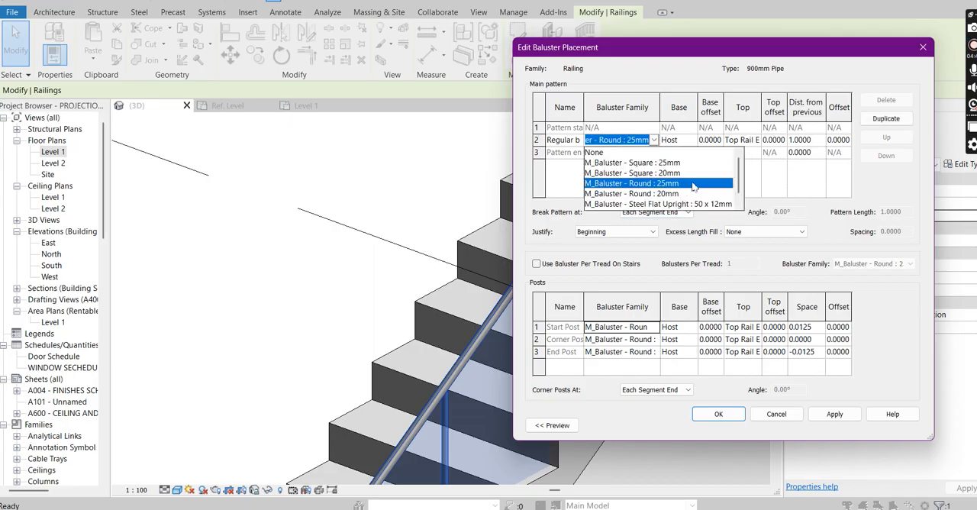
left_click(599, 153)
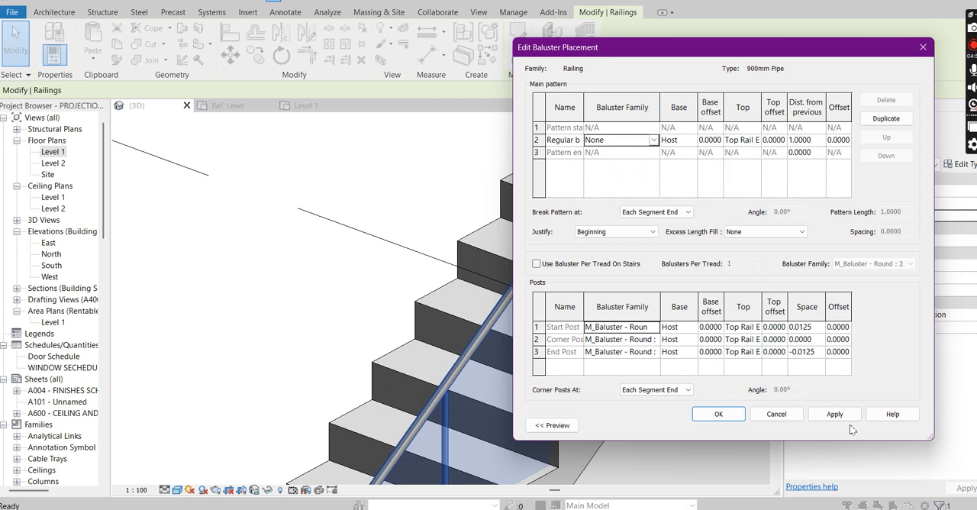
left_click(719, 415)
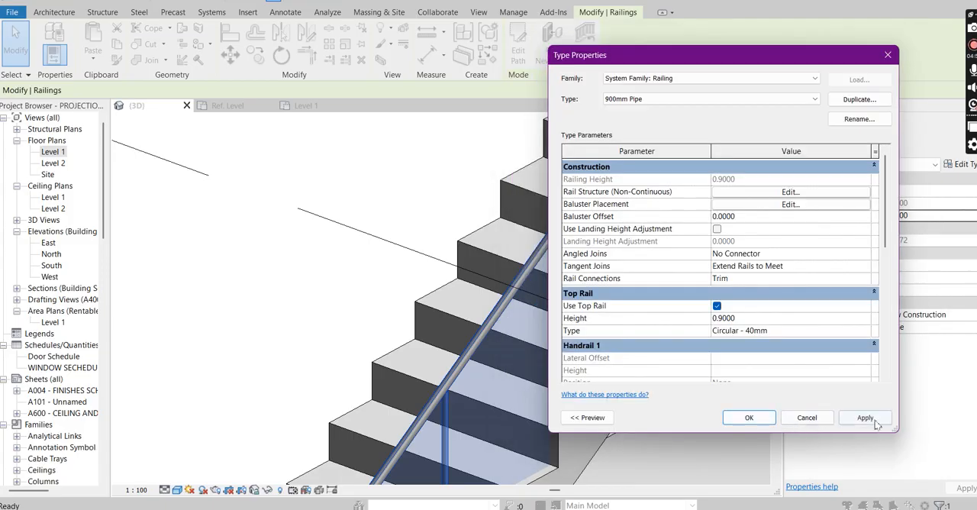
left_click(872, 419)
left_click(747, 418)
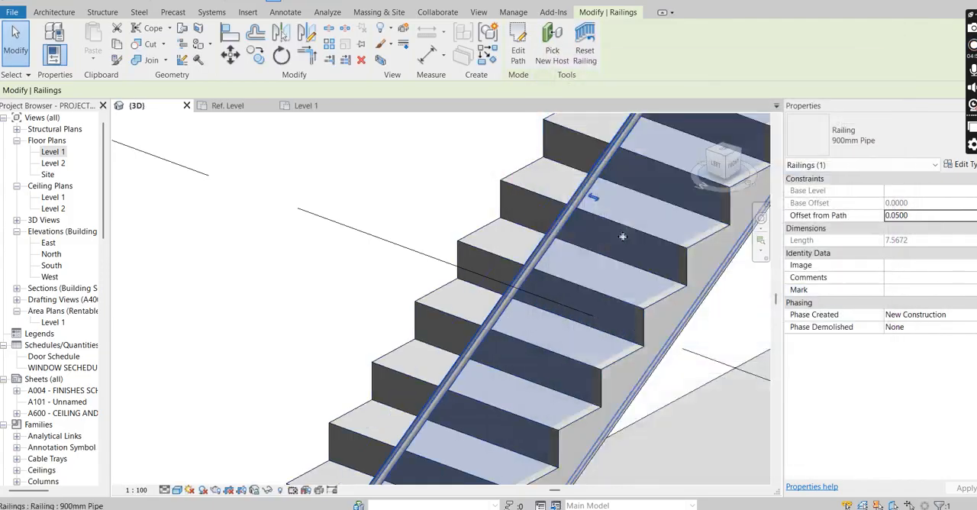
scroll(649, 226, "down", 5)
key("Escape")
key("Escape")
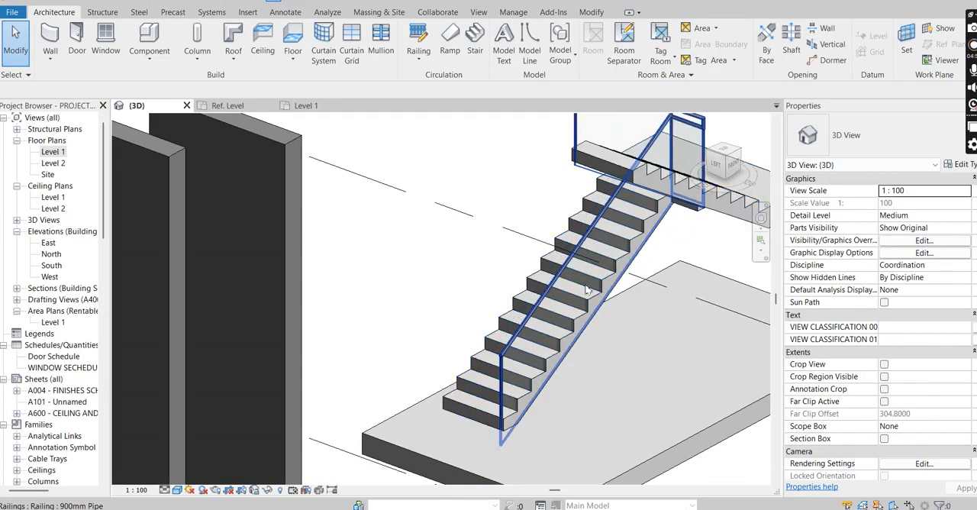
Step: Edit the stair railing's top rail as a continuous rail and open its path for editing at the bottom of the stair
scroll(534, 341, "up", 3)
scroll(538, 336, "up", 4)
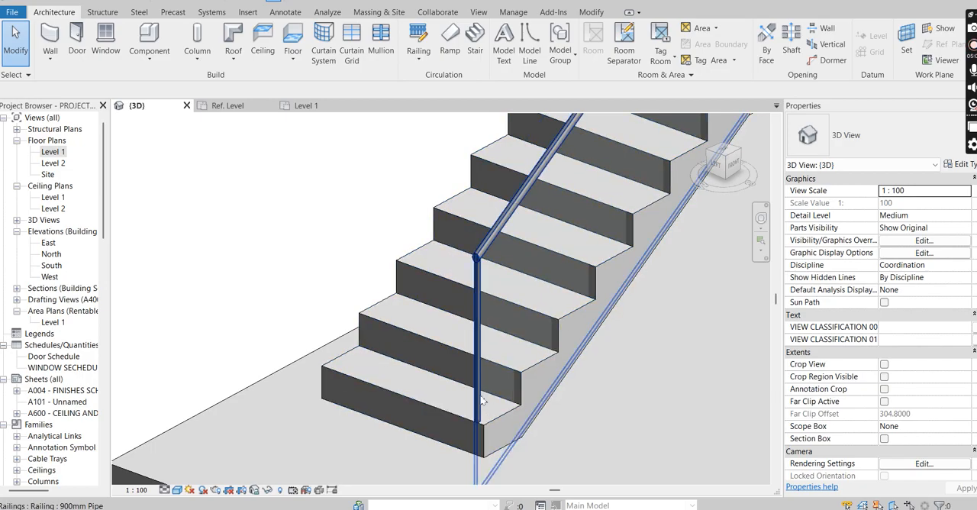
scroll(477, 344, "up", 3)
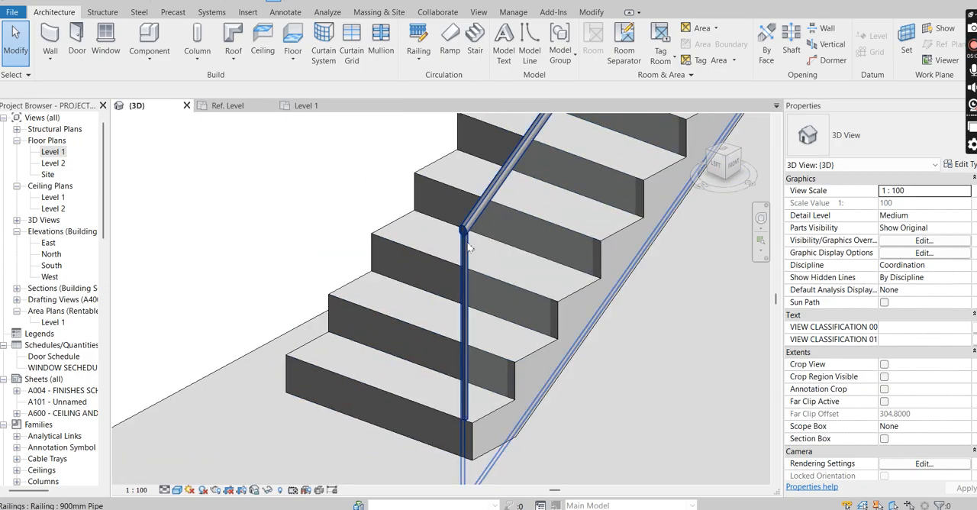
scroll(469, 247, "up", 3)
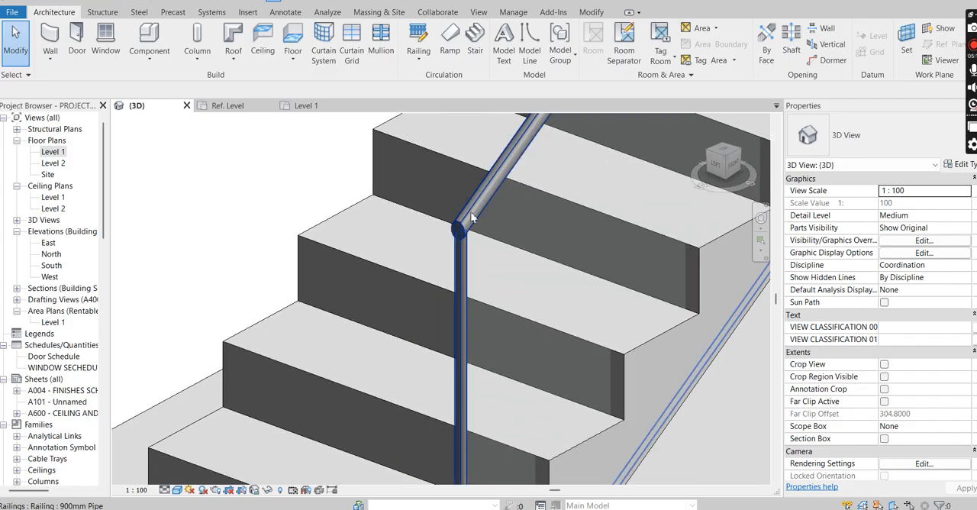
left_click(471, 218)
key("Escape")
left_click(466, 202)
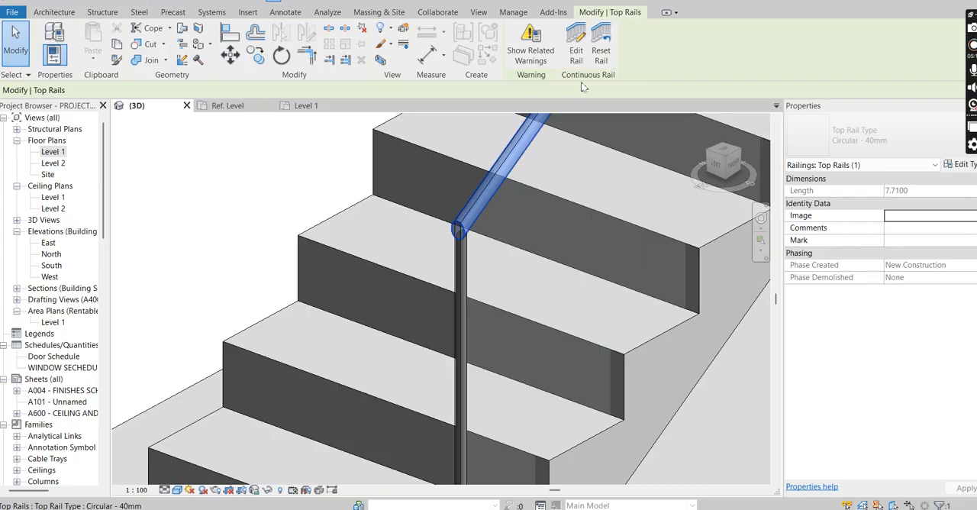
left_click(576, 54)
scroll(465, 225, "up", 2)
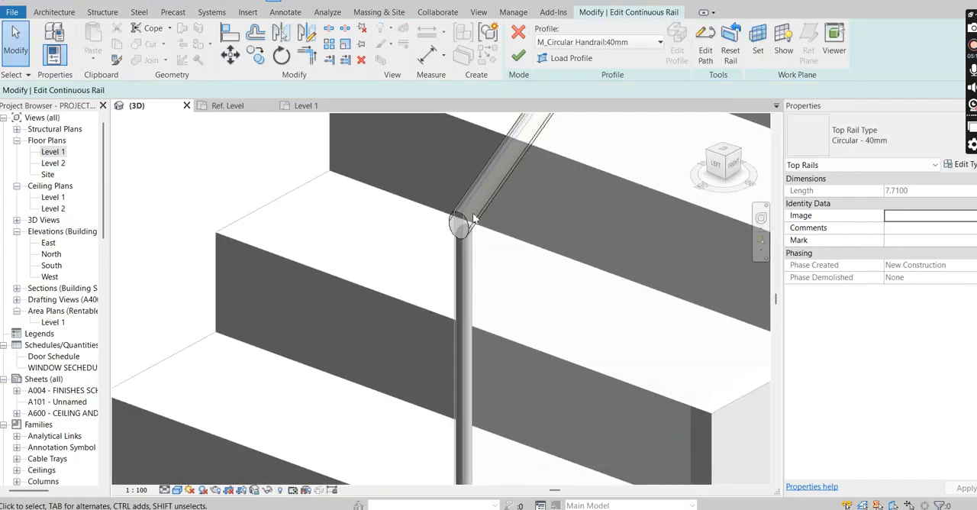
left_click(705, 55)
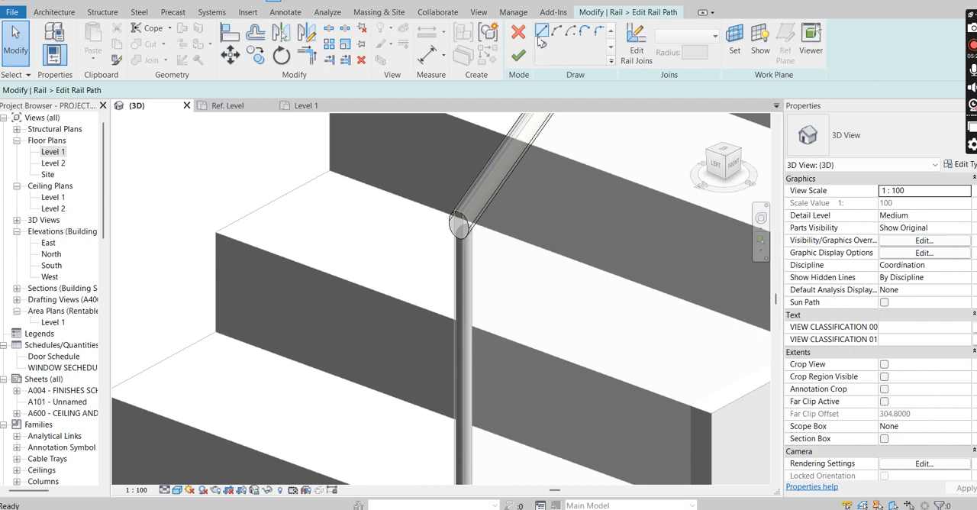
Step: Sketch a vertical line from the top rail's lower end down to the base of the start post and finish the rail edit
left_click(542, 32)
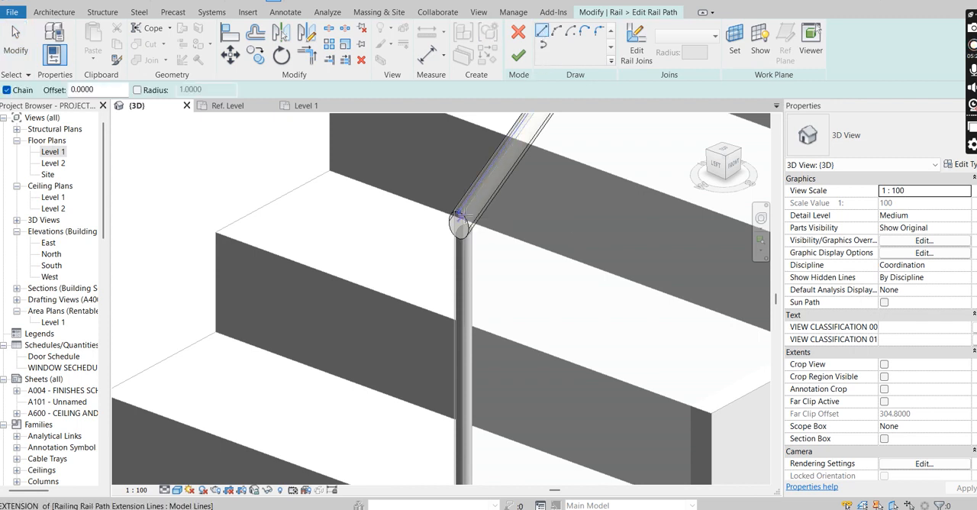
scroll(459, 214, "up", 2)
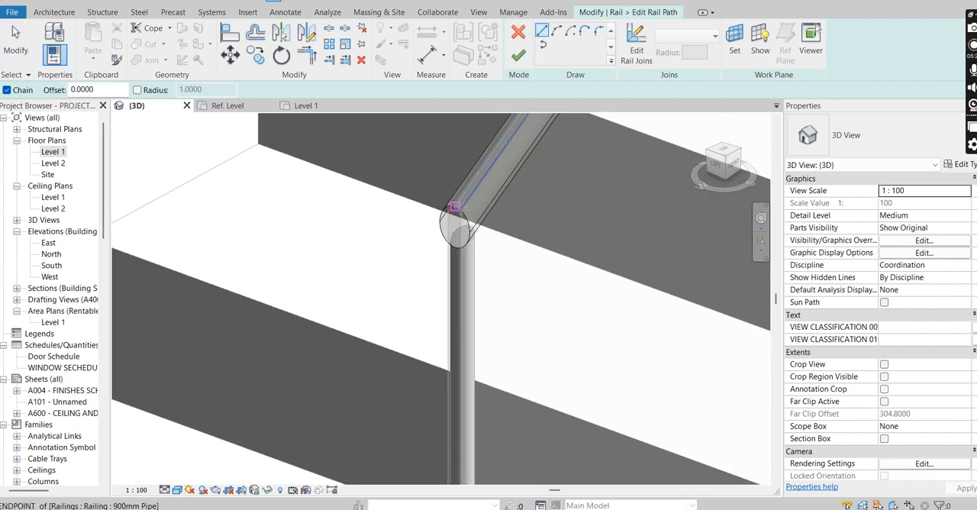
left_click(455, 207)
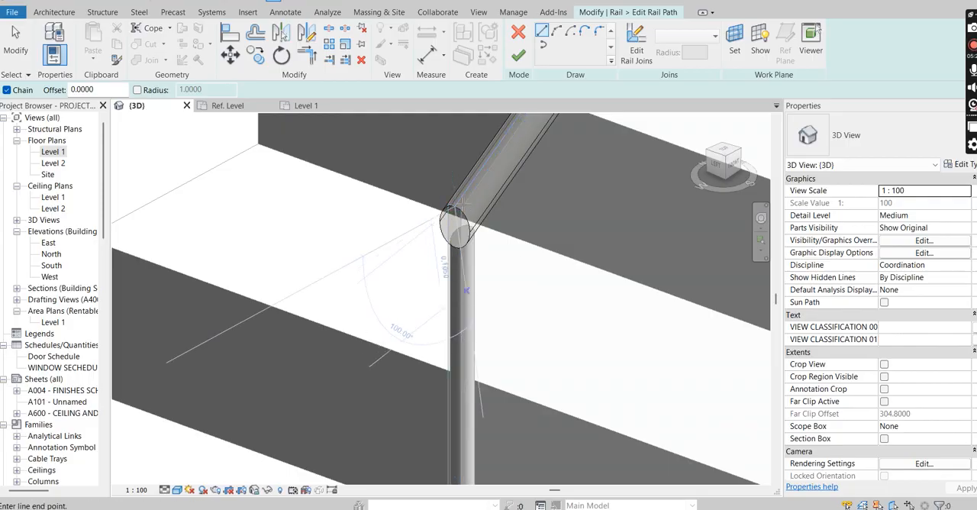
scroll(461, 221, "down", 3)
scroll(483, 317, "up", 4)
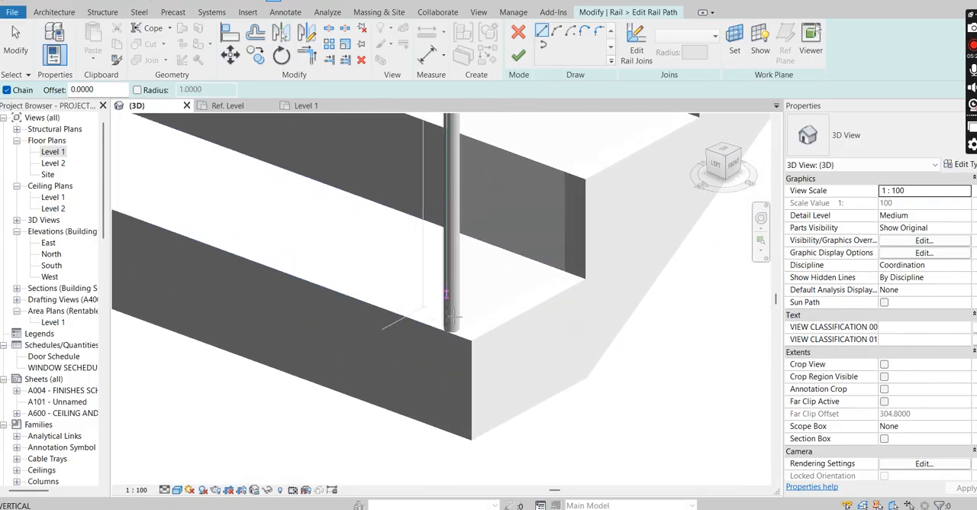
left_click(448, 332)
scroll(454, 411, "down", 2)
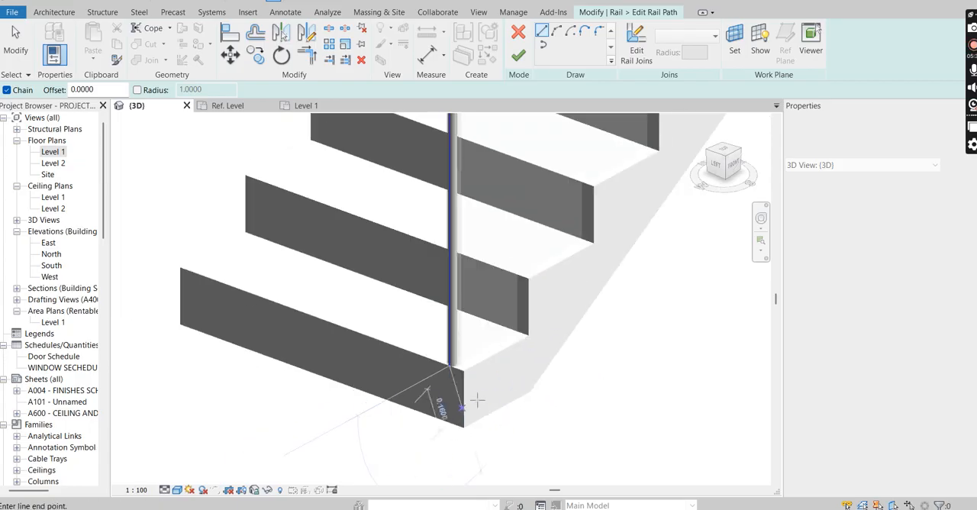
key("Escape")
scroll(501, 370, "down", 1)
left_click(518, 56)
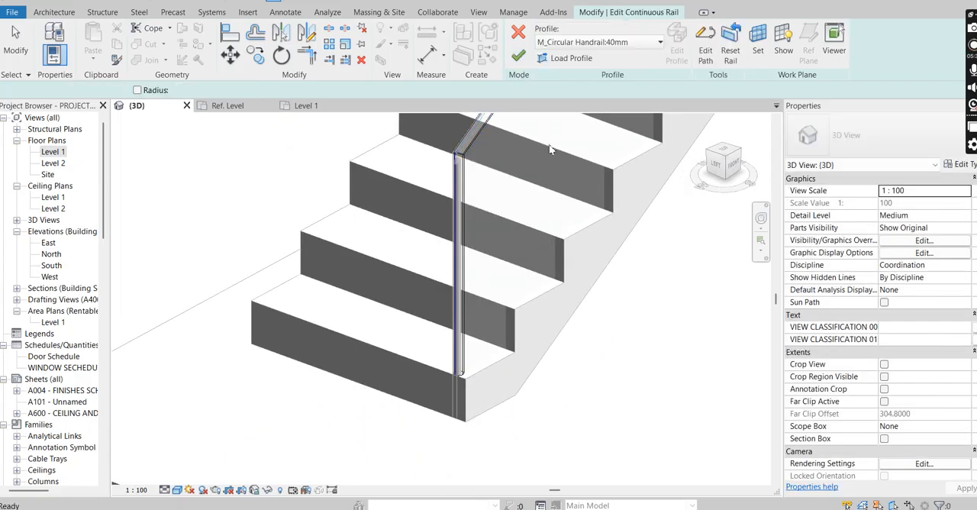
left_click(518, 55)
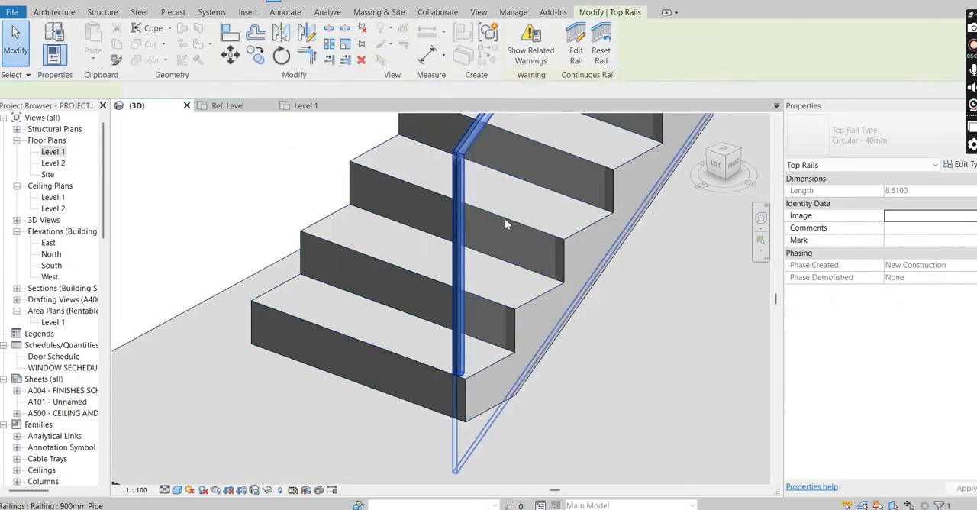
key("Escape")
Step: Examine the corner between the sloped top rail and its vertical extension at the stair's bottom
scroll(425, 379, "down", 2)
scroll(468, 224, "up", 3)
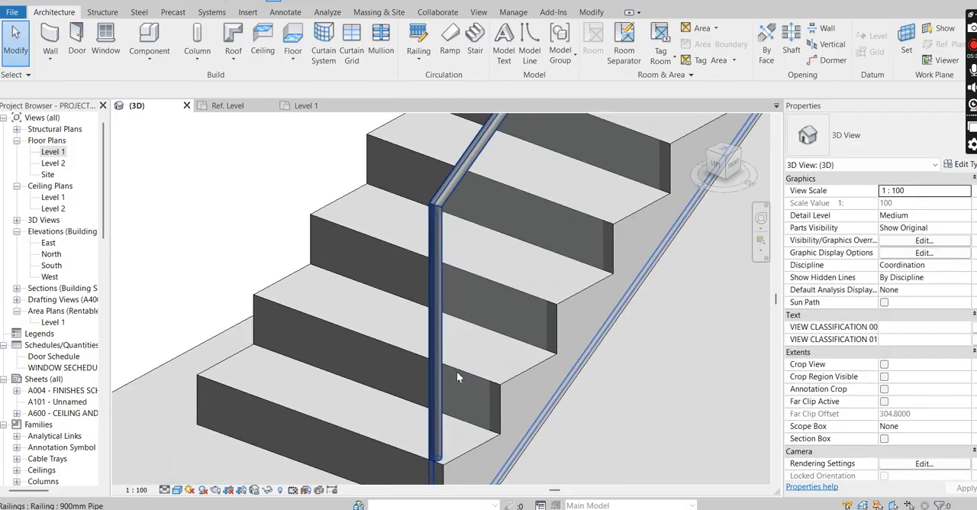
scroll(448, 277, "down", 3)
scroll(435, 229, "up", 4)
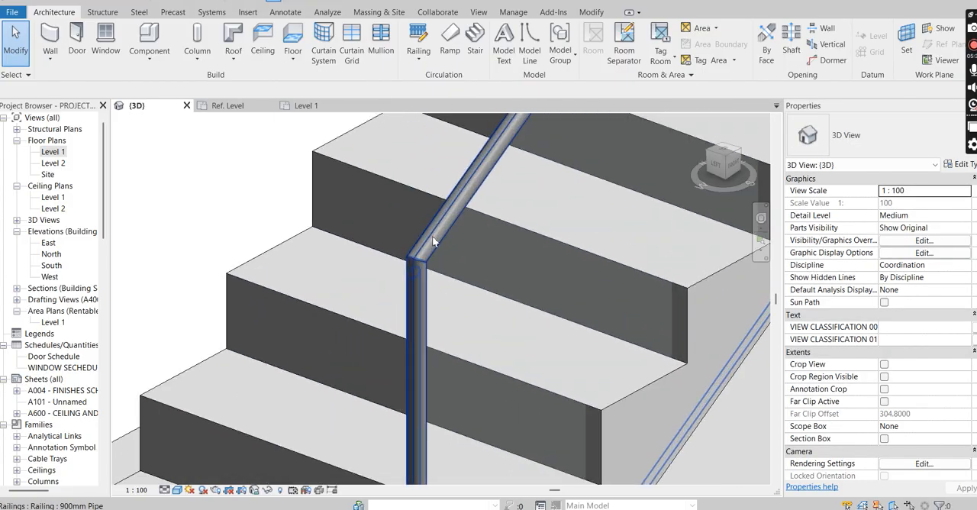
Step: Examine the glass railing and its extended top rail along the flight and landing in the 3D view
scroll(446, 239, "down", 5)
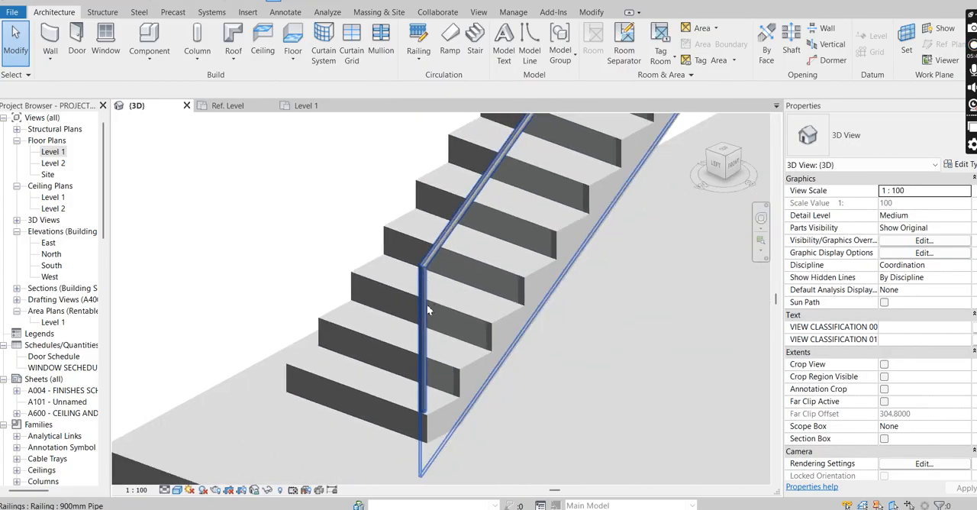
scroll(495, 294, "down", 3)
scroll(568, 127, "up", 6)
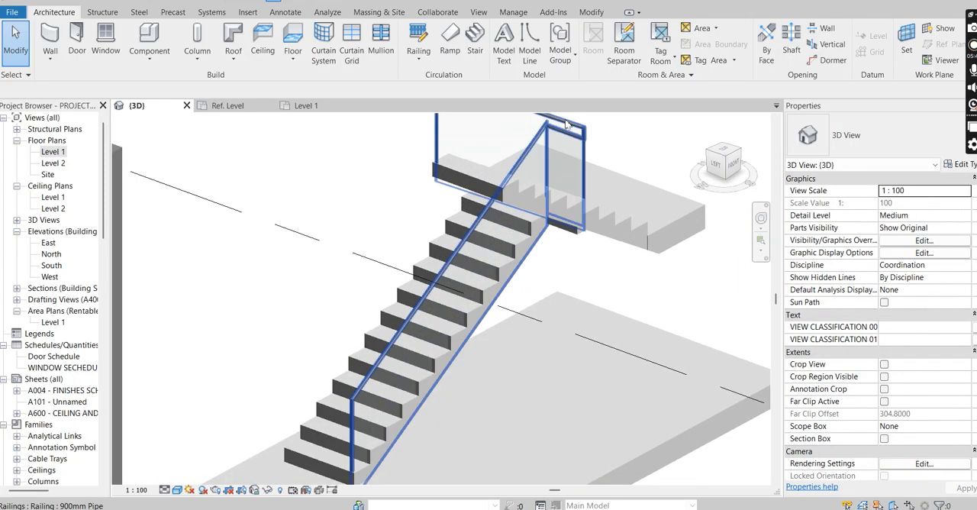
middle_click_drag(576, 159, 555, 191, "shift")
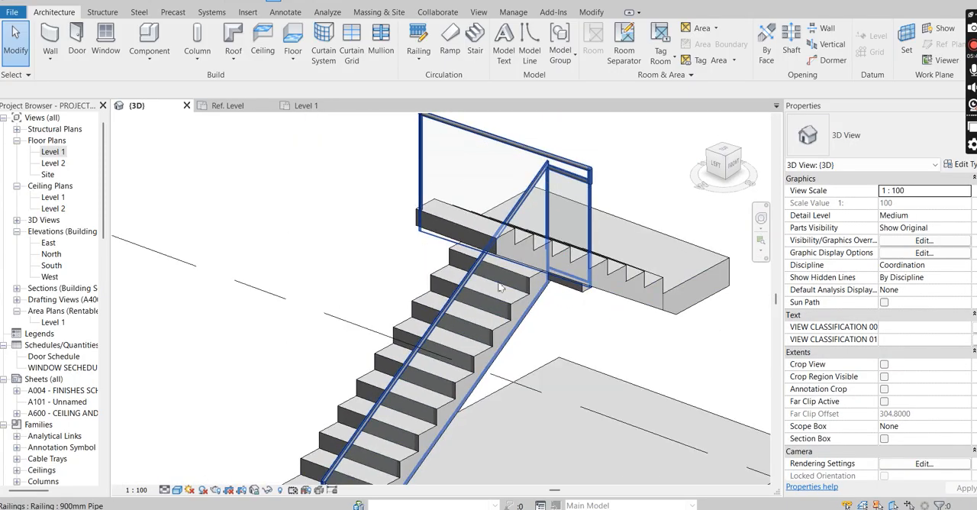
scroll(446, 408, "up", 6)
scroll(479, 247, "down", 5)
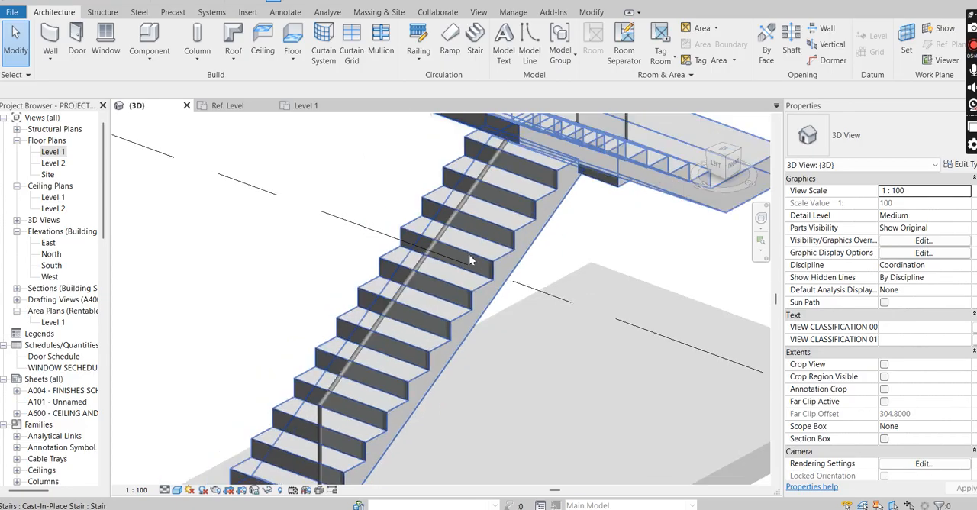
scroll(470, 260, "down", 4)
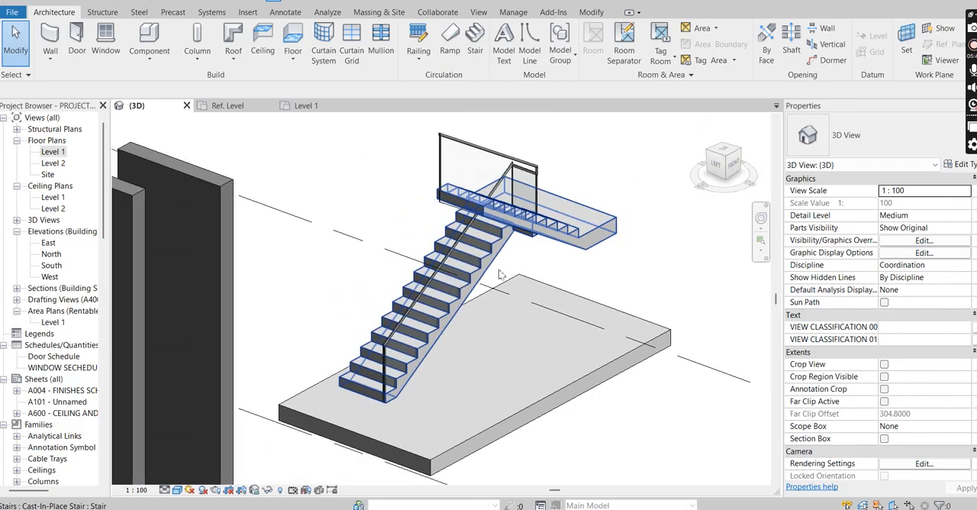
scroll(500, 267, "down", 3)
scroll(509, 243, "up", 4)
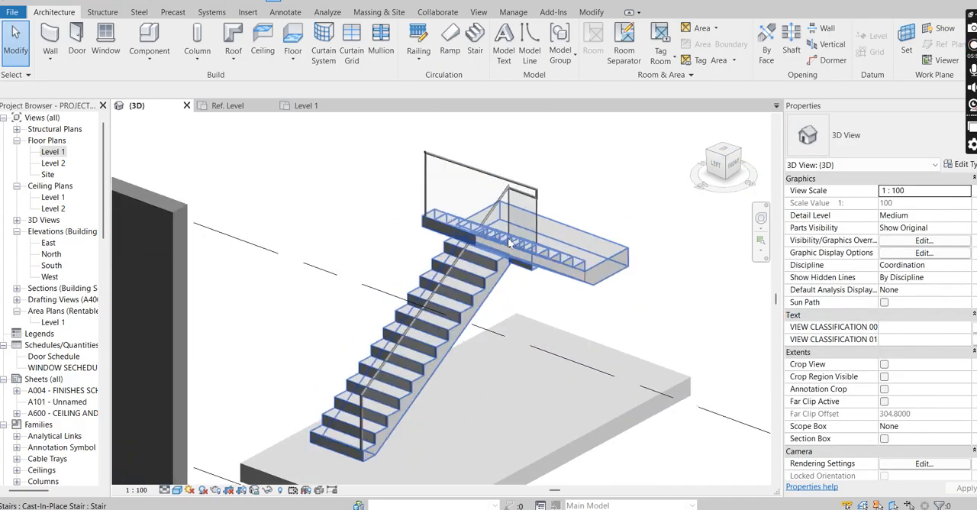
scroll(509, 243, "down", 5)
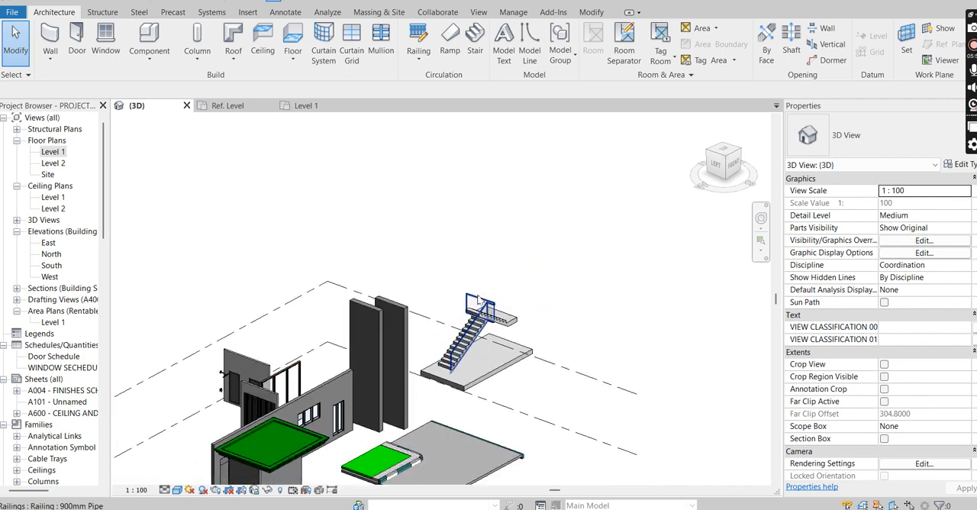
Step: Open the Level 1 floor plan and look over the stair plan and the raster images placed above it
left_click(307, 106)
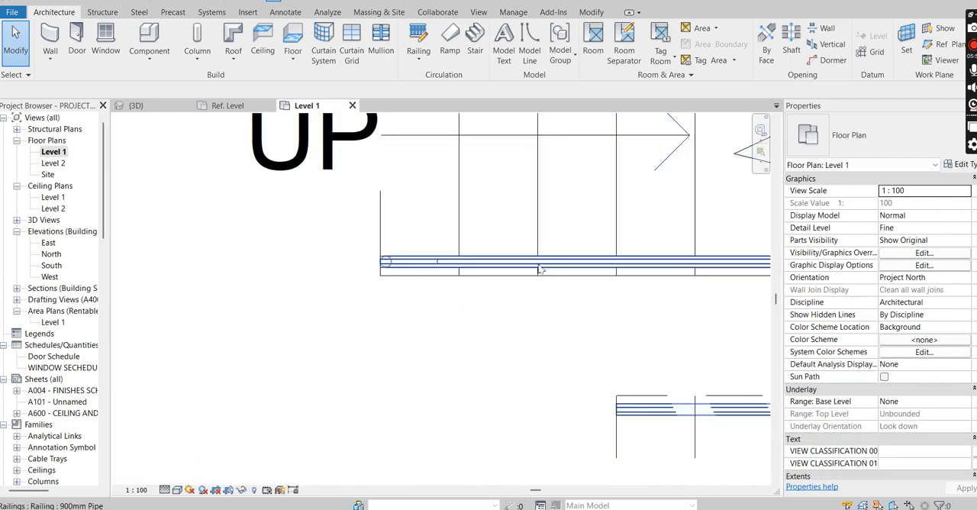
scroll(447, 354, "down", 4)
middle_click_drag(747, 326, 544, 238)
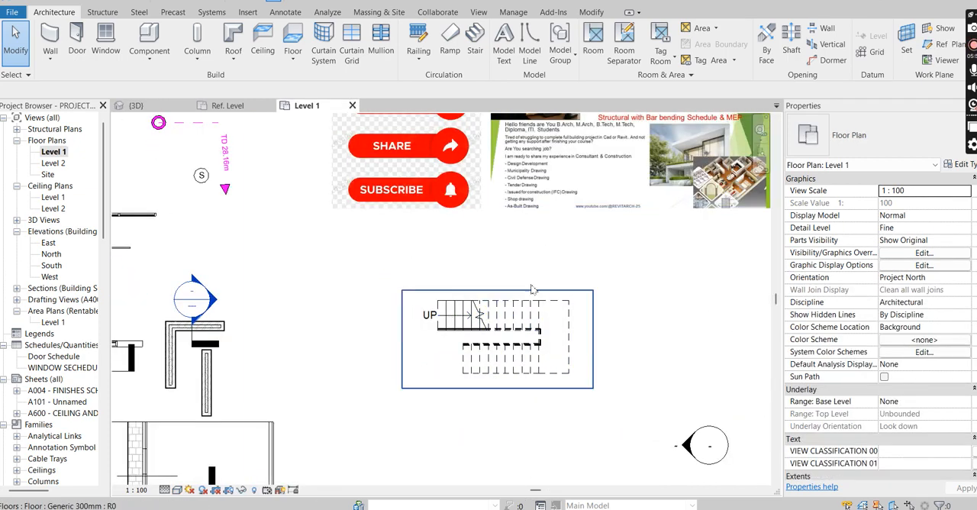
scroll(544, 238, "down", 2)
scroll(603, 242, "up", 6)
scroll(603, 240, "down", 2)
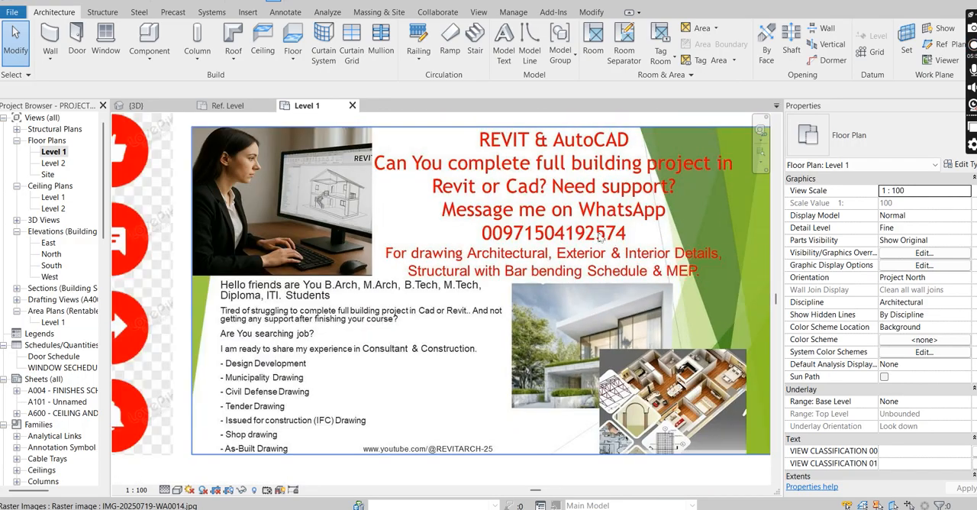
scroll(608, 273, "down", 3)
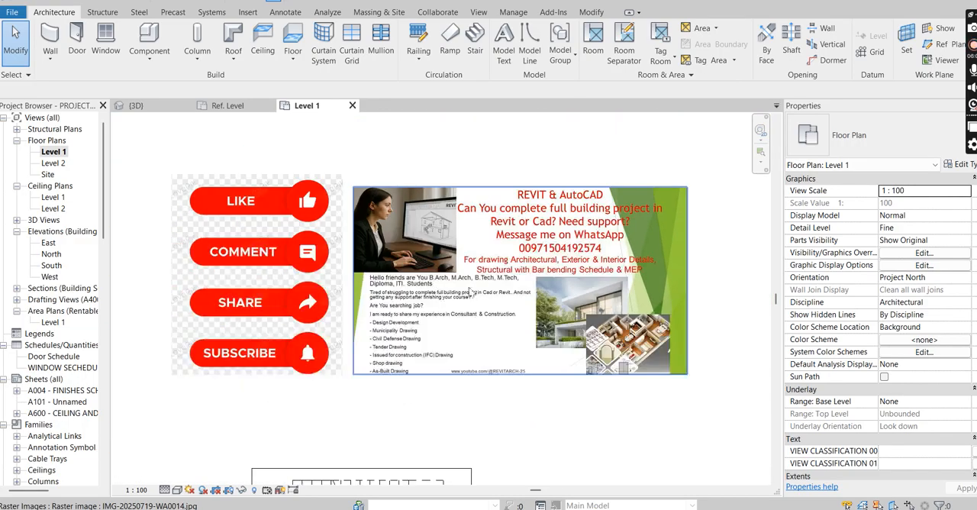
scroll(279, 264, "up", 1)
scroll(245, 259, "up", 1)
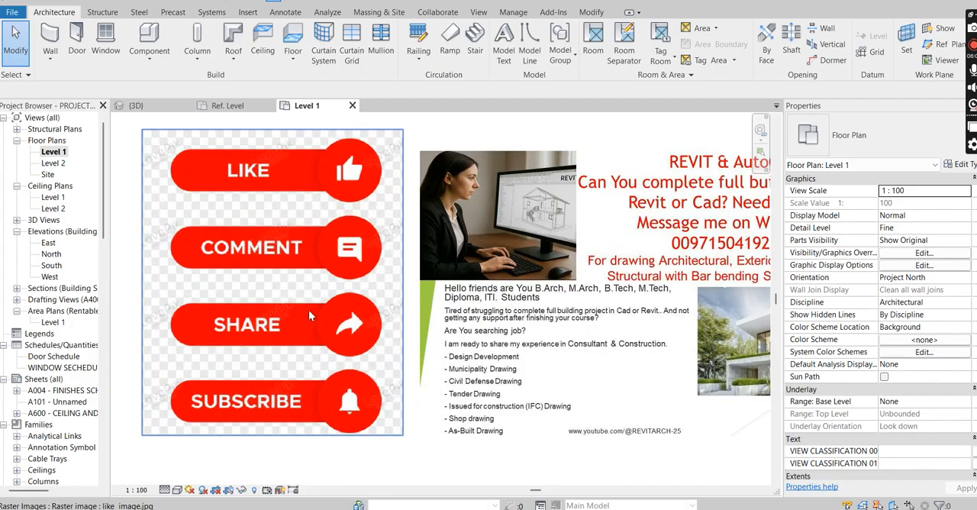
scroll(360, 326, "down", 3)
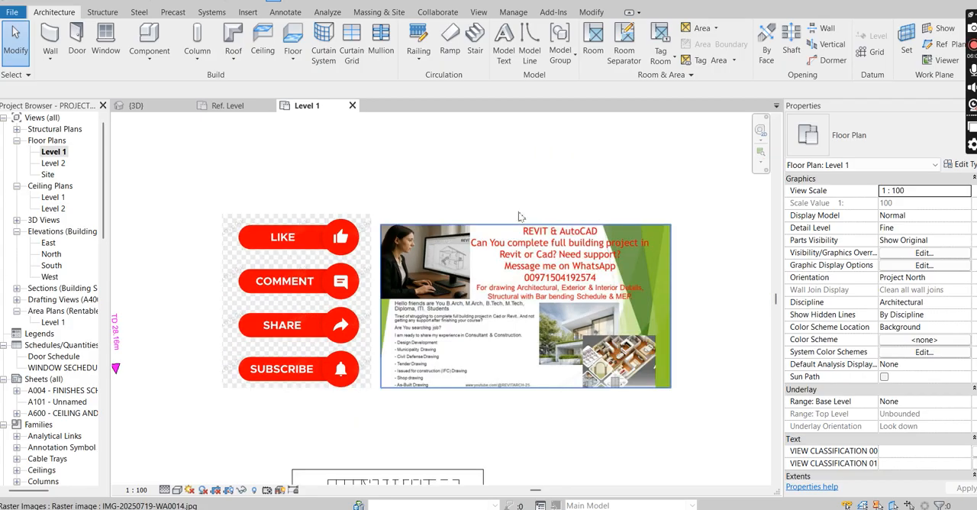
scroll(395, 480, "up", 2)
scroll(436, 407, "up", 3)
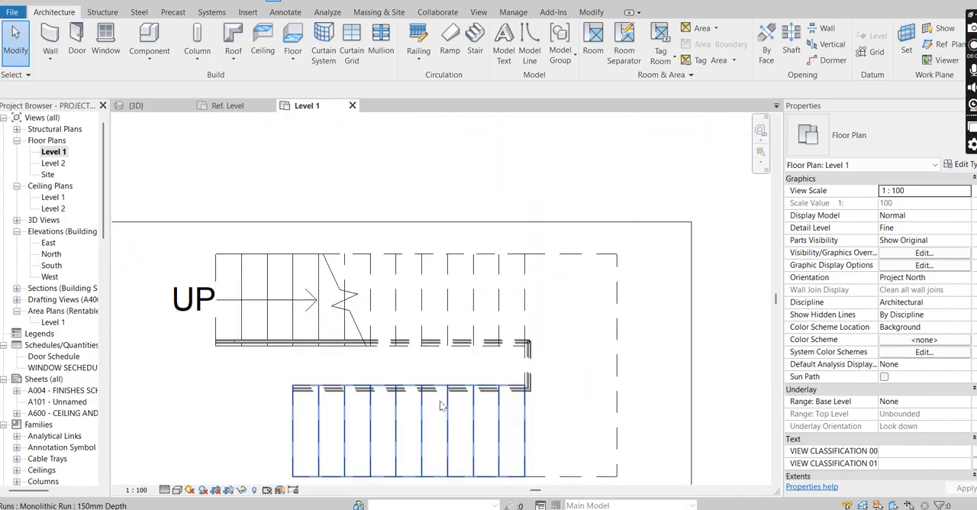